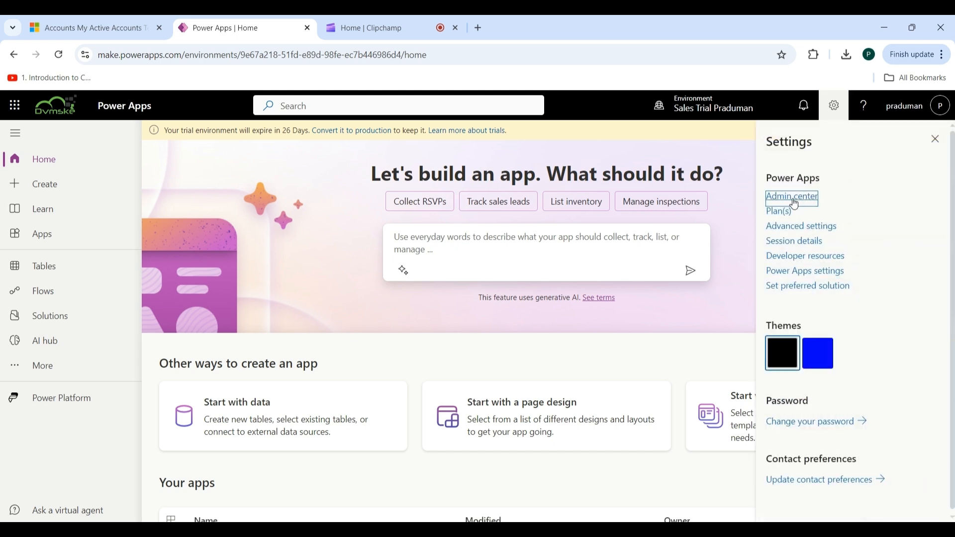
Open the Features settings of the Sales Trial environment in the Power Platform admin center and review the options through to Power Automate capacity.
{"action": "left_click", "coordinate": [793, 198]}
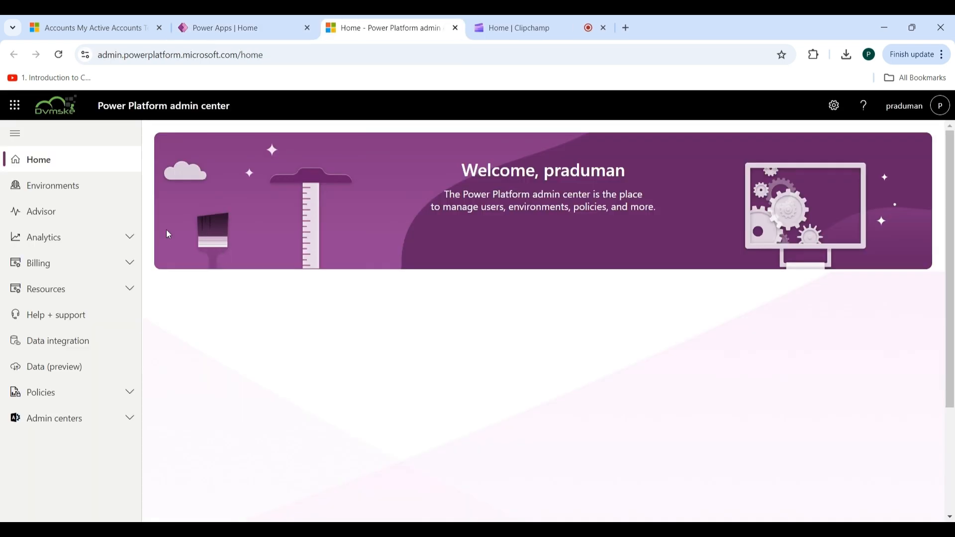
{"action": "left_click", "coordinate": [86, 192]}
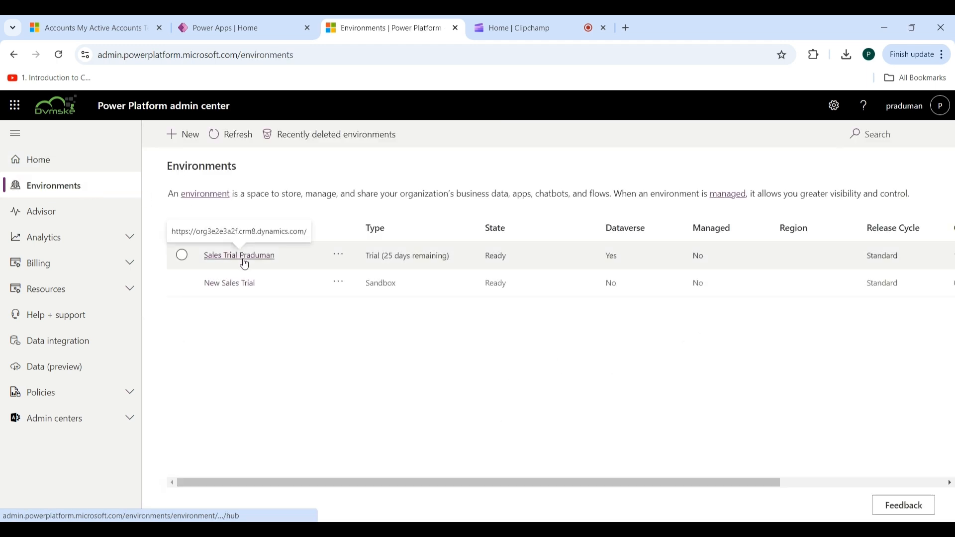
{"action": "left_click", "coordinate": [244, 264]}
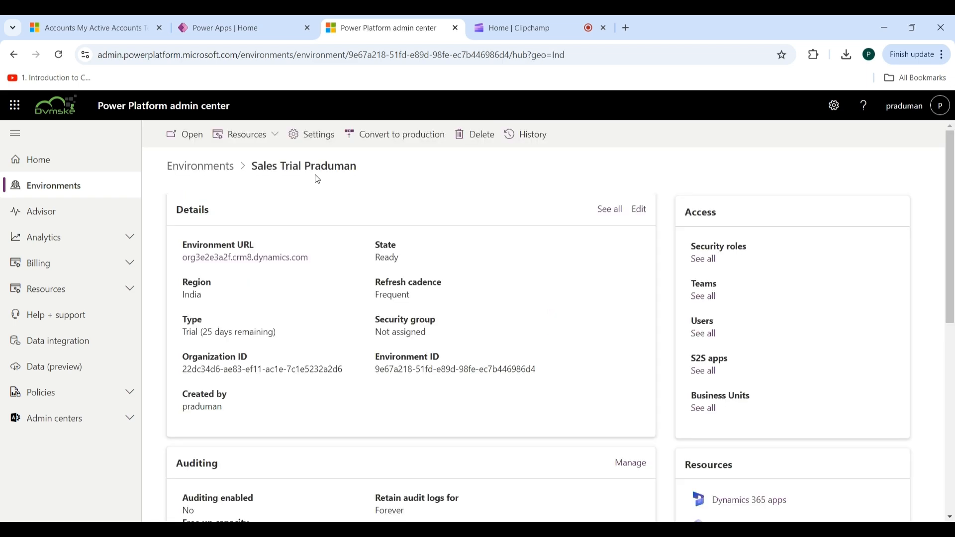
{"action": "left_click", "coordinate": [307, 136]}
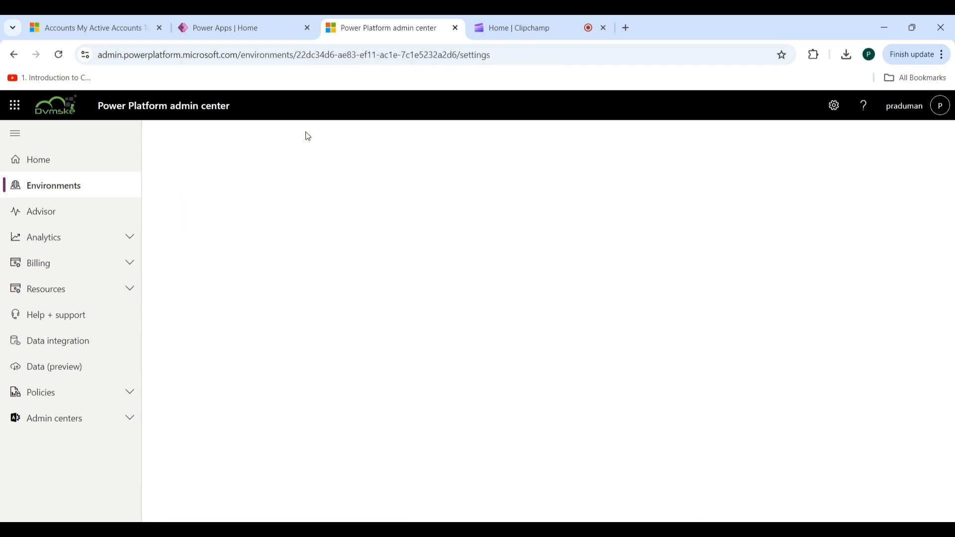
{"action": "left_click", "coordinate": [202, 228]}
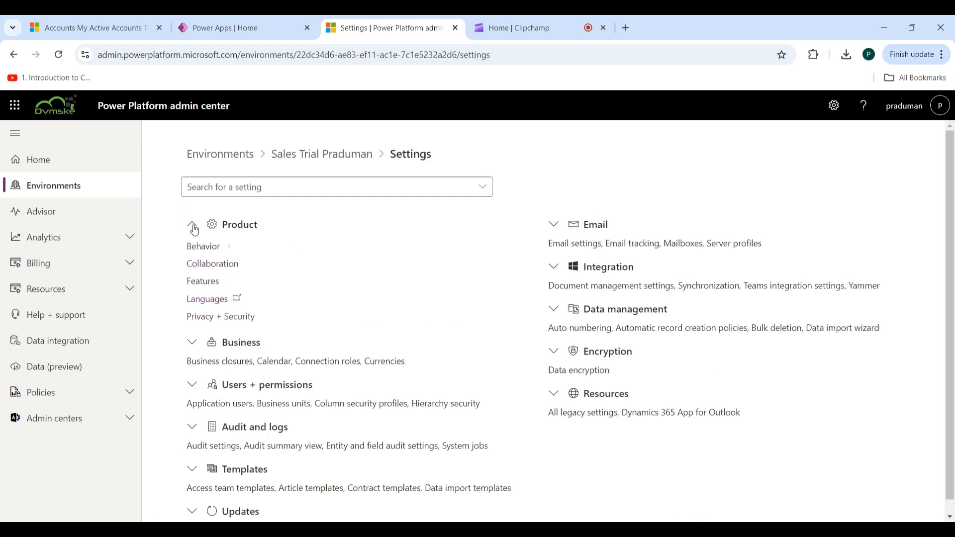
{"action": "left_click", "coordinate": [210, 280]}
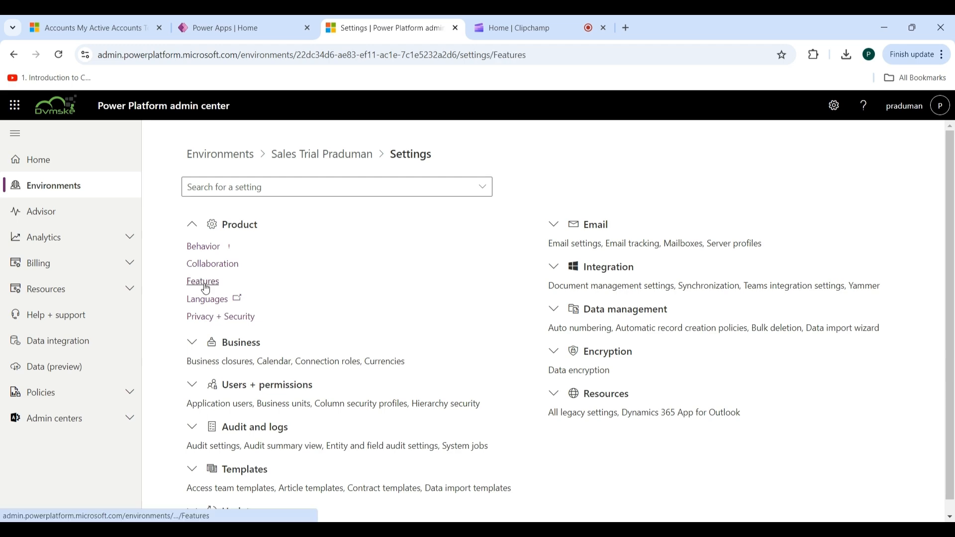
{"action": "scroll", "coordinate": [287, 308], "scroll_direction": "down", "scroll_amount": 3}
{"action": "scroll", "coordinate": [288, 309], "scroll_direction": "down", "scroll_amount": 15}
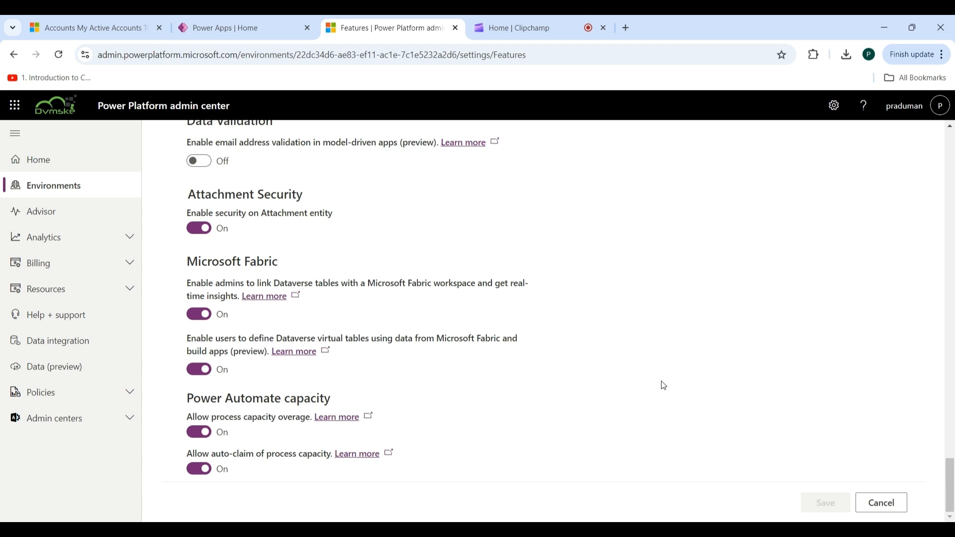
Switch to Dynamics 365 Sales Hub, reload the app and open the Accounts list.
{"action": "key", "text": "ctrl+1"}
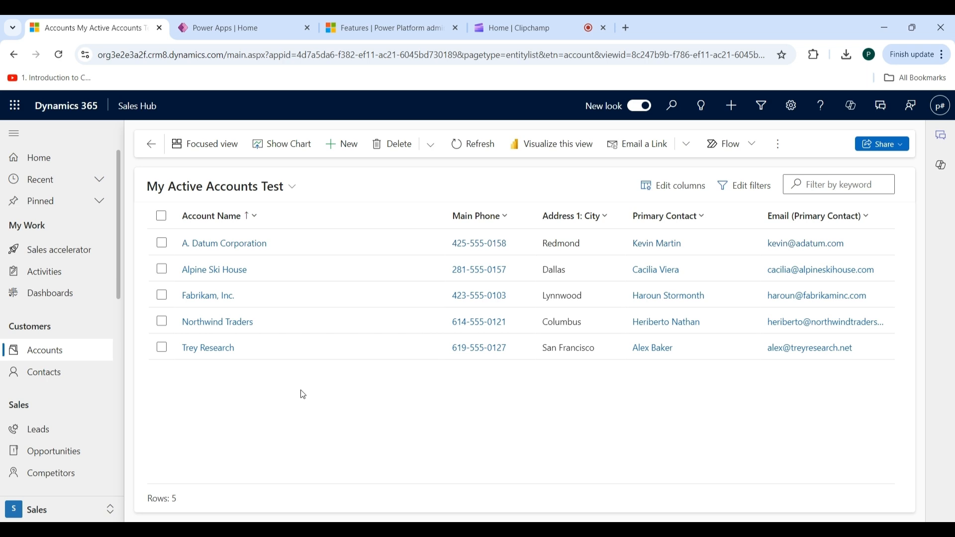
{"action": "key", "text": "F5"}
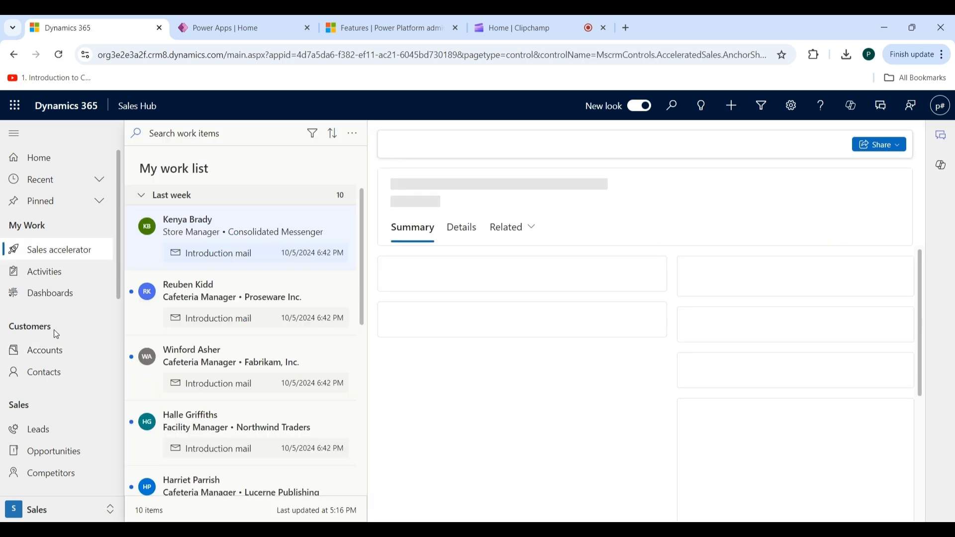
{"action": "left_click", "coordinate": [52, 350]}
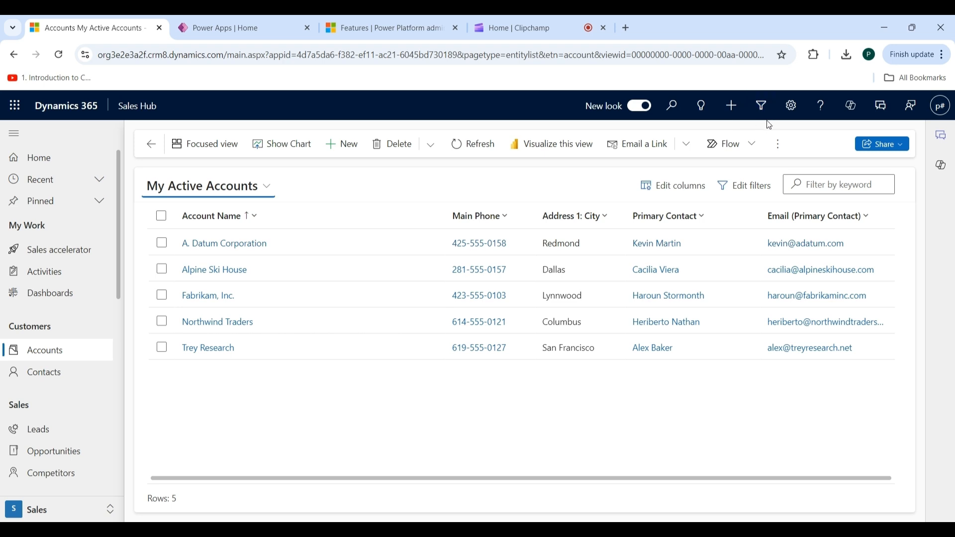
{"action": "left_click", "coordinate": [418, 179]}
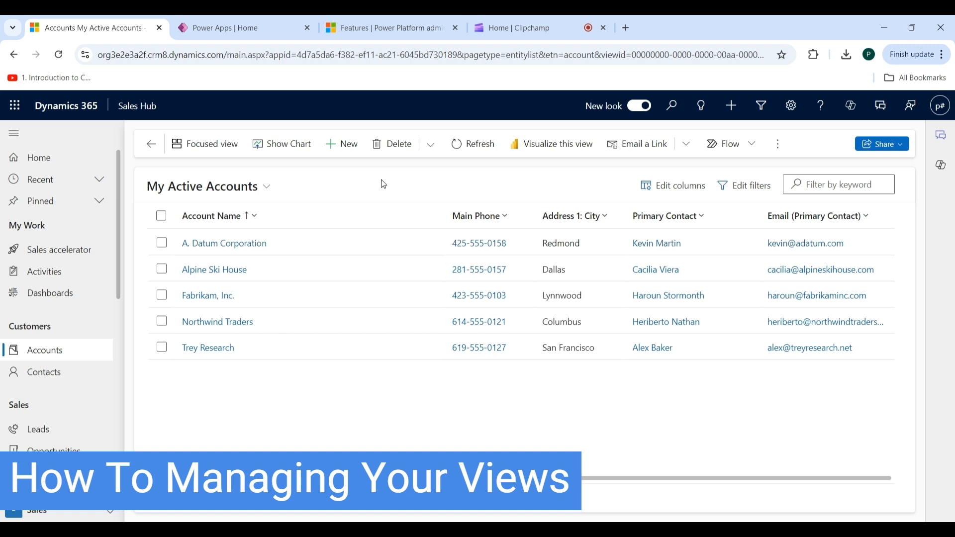
Hide the account views My Active Accounts Test, Influenced Deals That We Won and No Campaign Activities in Last 3 Months, and apply the change.
{"action": "left_click", "coordinate": [267, 188]}
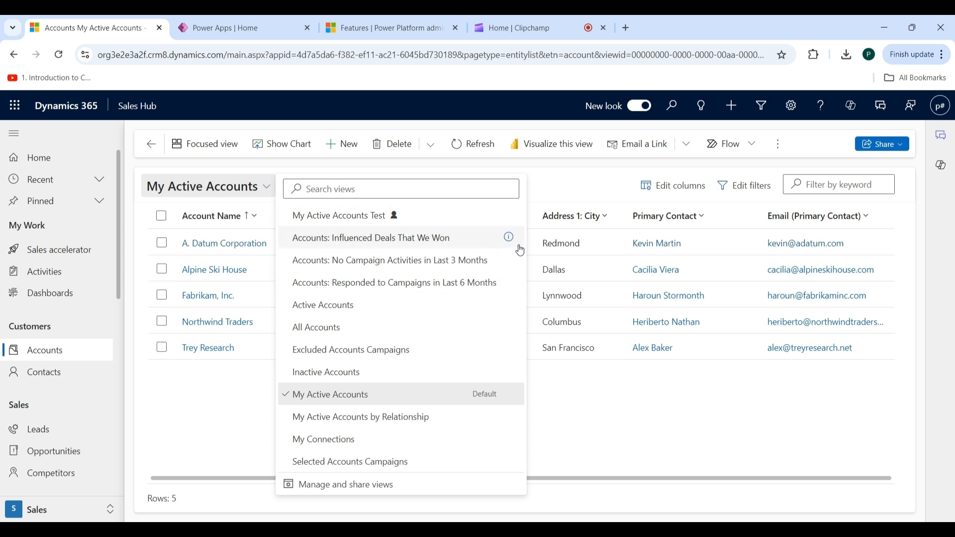
{"action": "mouse_move", "coordinate": [520, 250]}
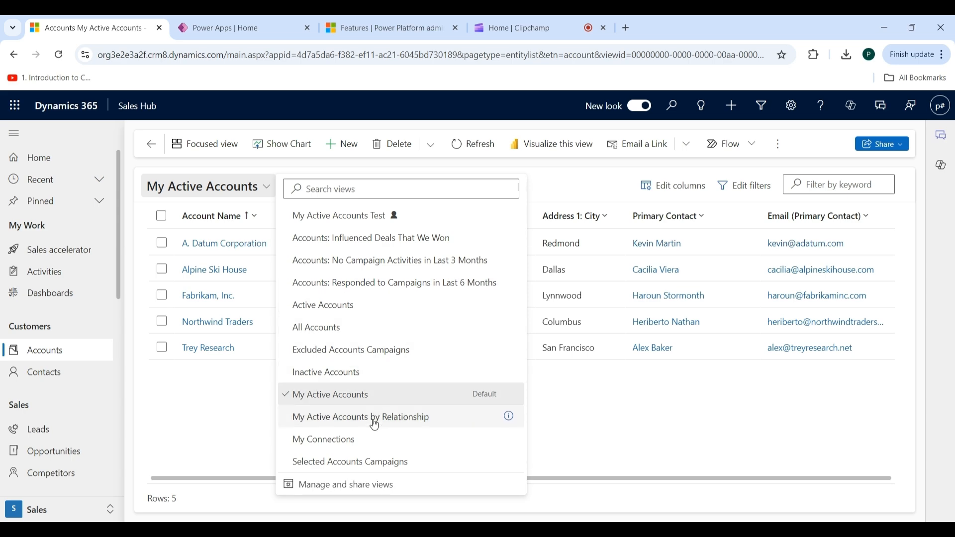
{"action": "left_click", "coordinate": [362, 487]}
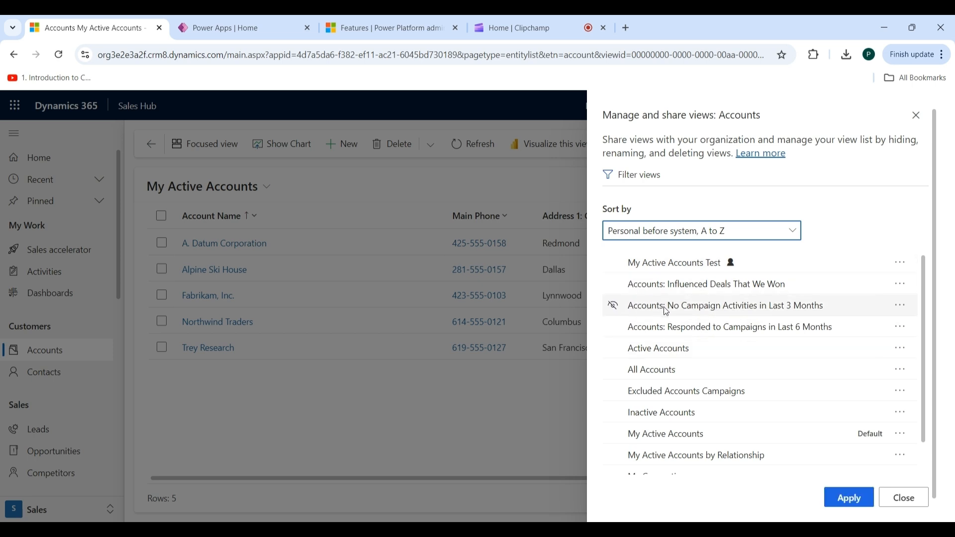
{"action": "left_click", "coordinate": [615, 264]}
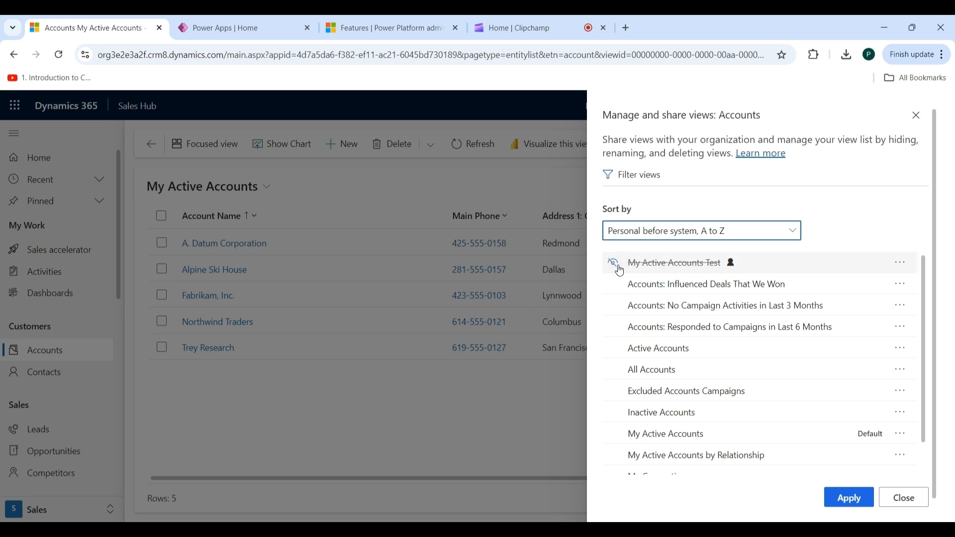
{"action": "left_click", "coordinate": [615, 288]}
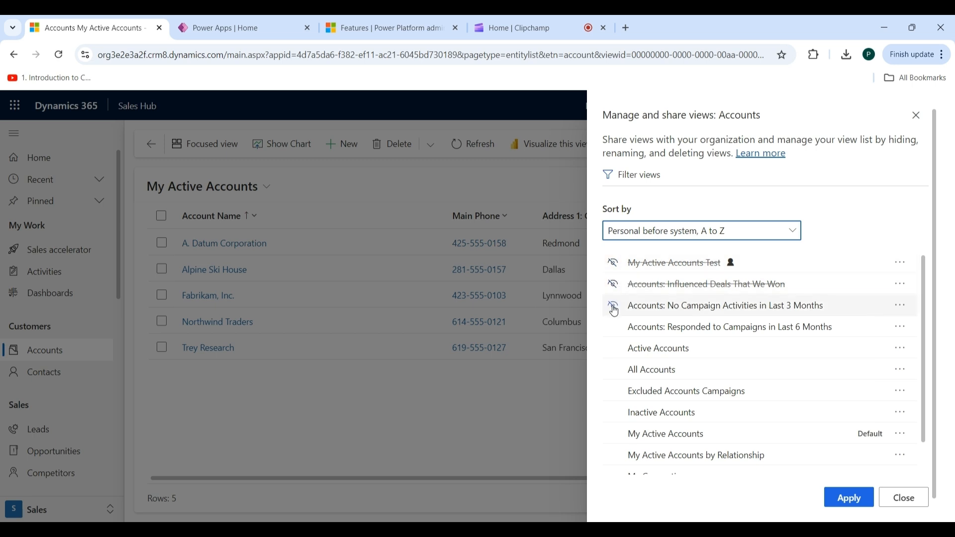
{"action": "left_click", "coordinate": [614, 309]}
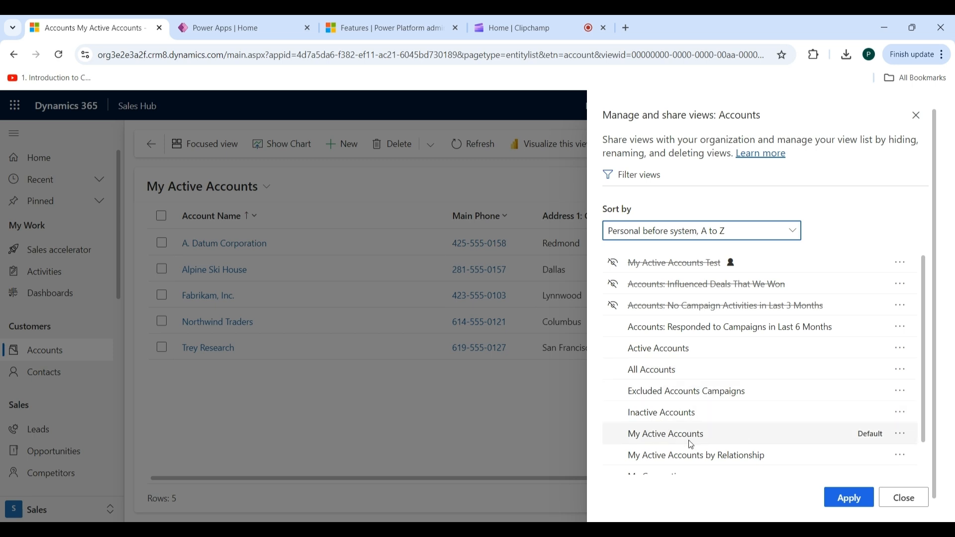
{"action": "left_click", "coordinate": [850, 507]}
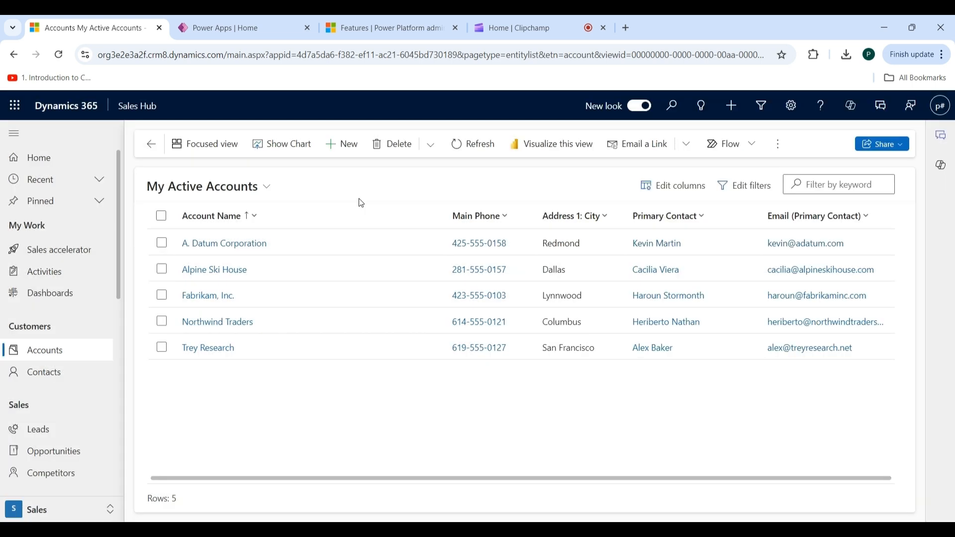
{"action": "key", "text": "F5"}
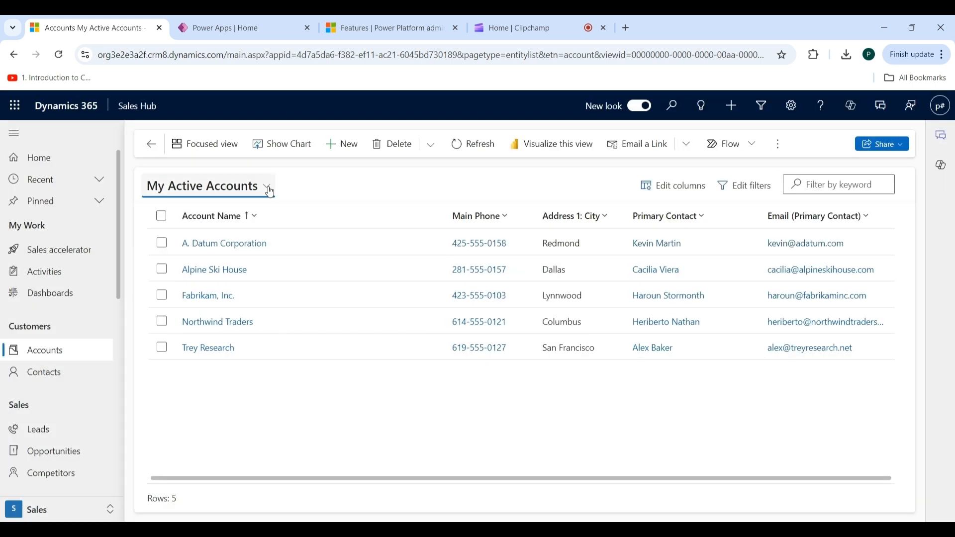
Unhide the three hidden account views in the view management settings and apply the change.
{"action": "left_click", "coordinate": [269, 191]}
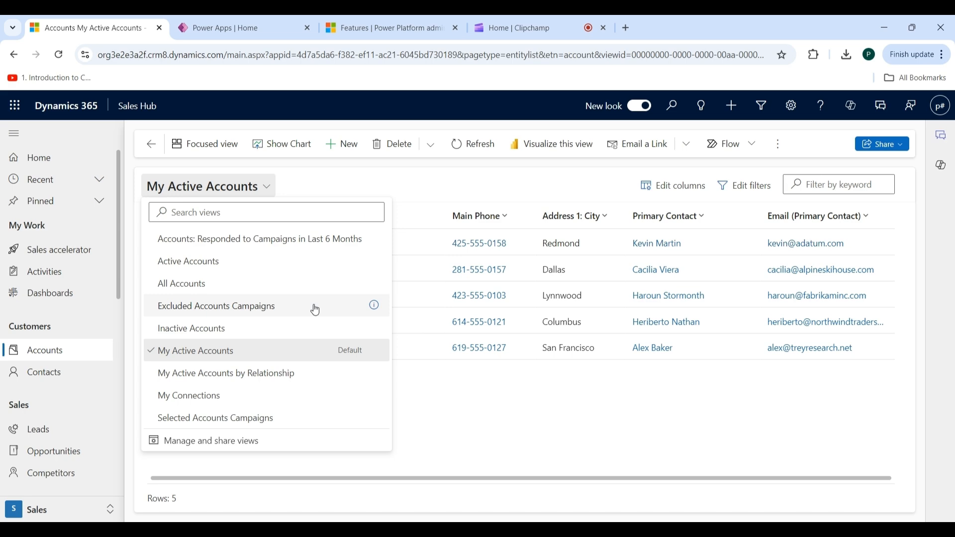
{"action": "left_click", "coordinate": [234, 446]}
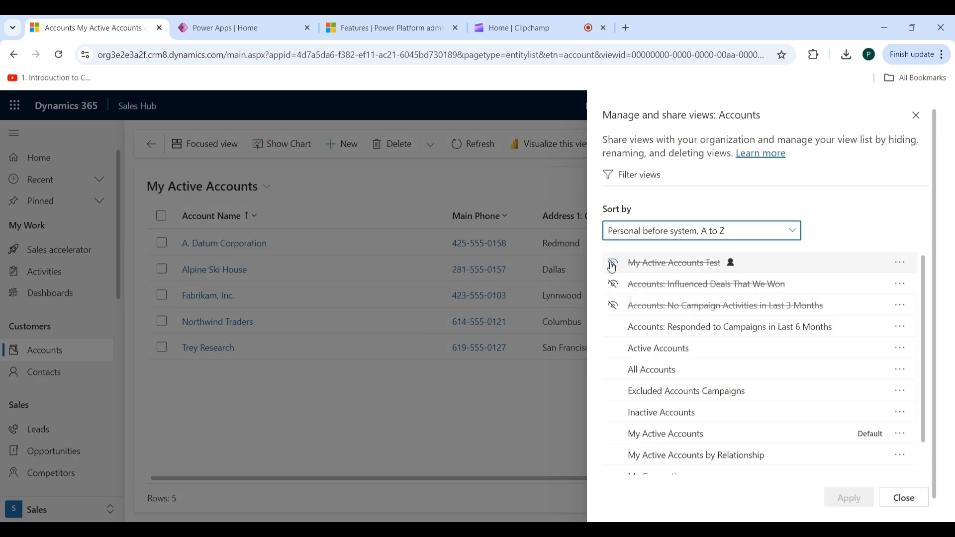
{"action": "left_click", "coordinate": [612, 263]}
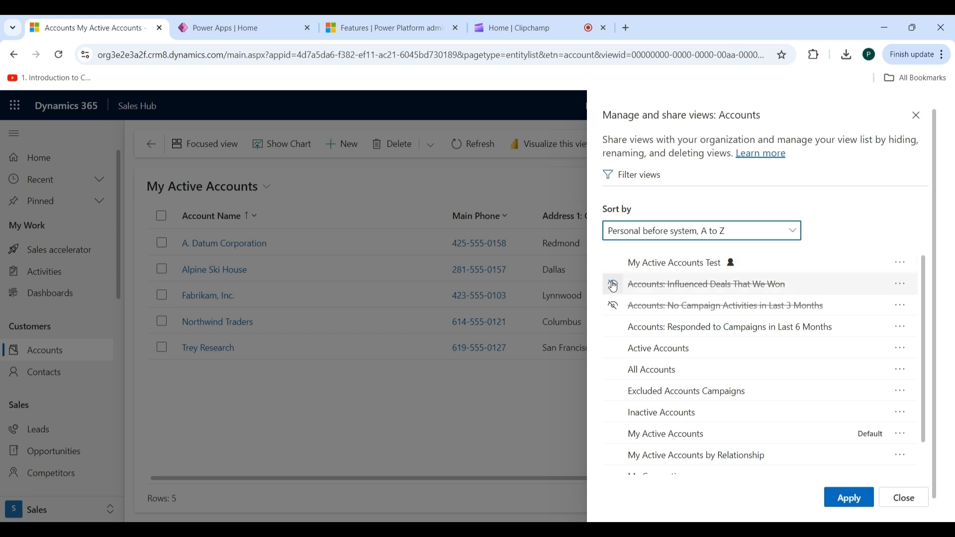
{"action": "left_click", "coordinate": [613, 284]}
{"action": "left_click", "coordinate": [614, 307]}
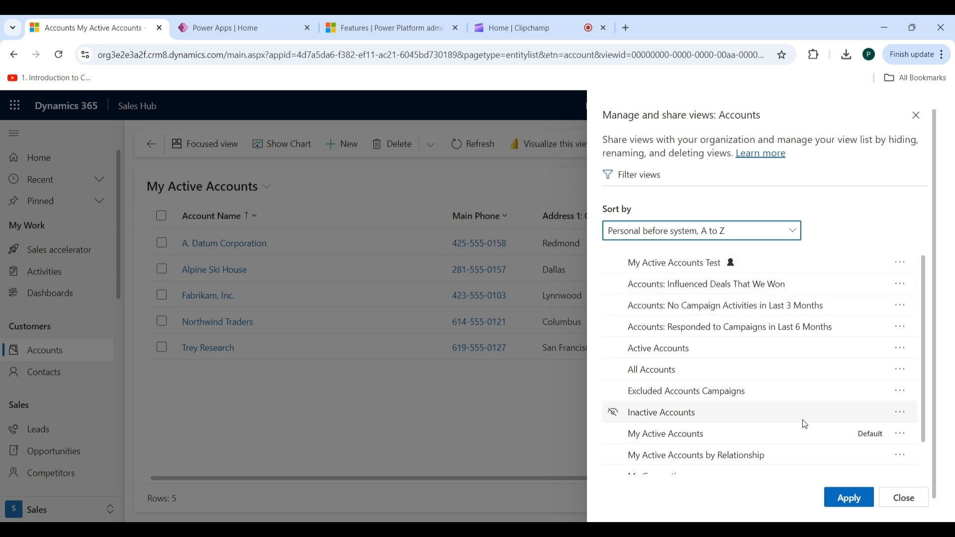
{"action": "left_click", "coordinate": [847, 501]}
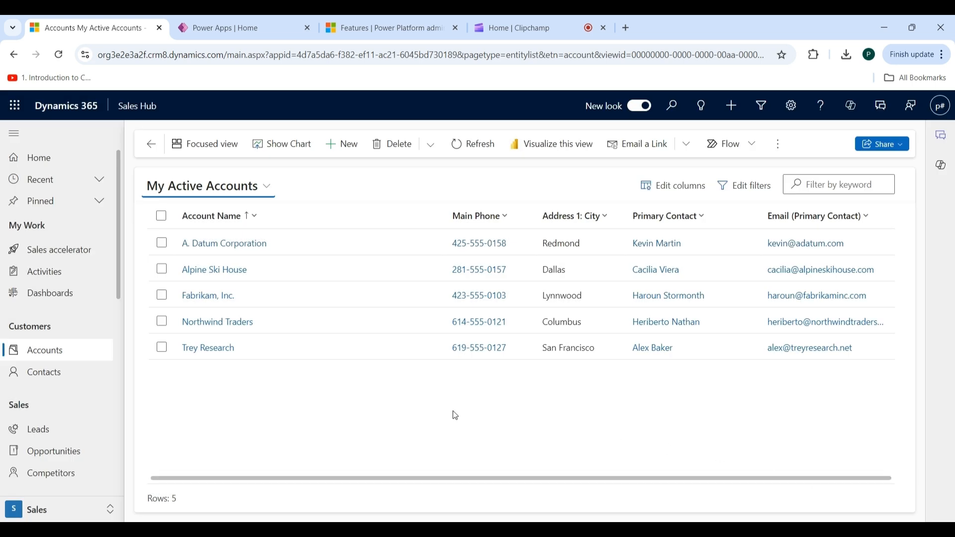
Look at the name and description settings of the My Active Accounts Test personal view, leaving them without saving.
{"action": "left_click", "coordinate": [270, 191]}
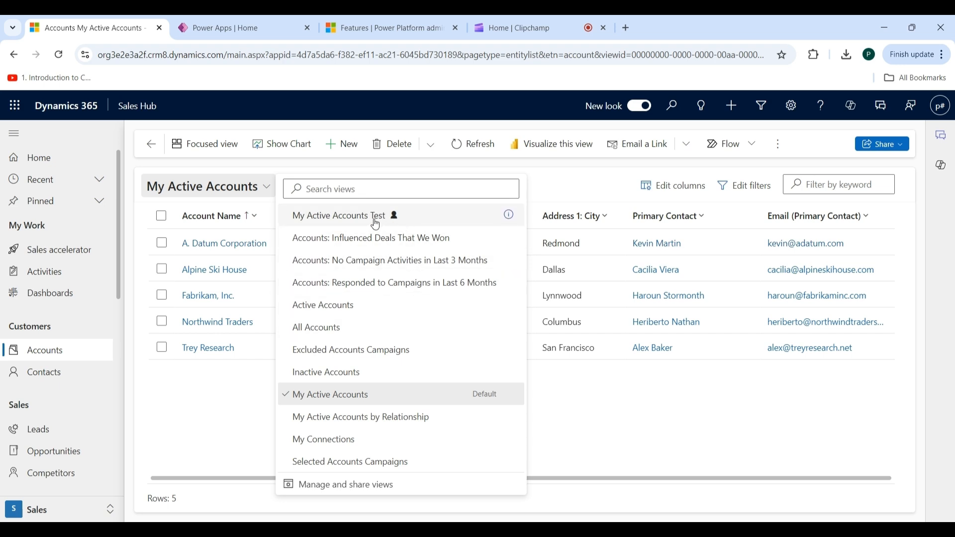
{"action": "left_click", "coordinate": [363, 489]}
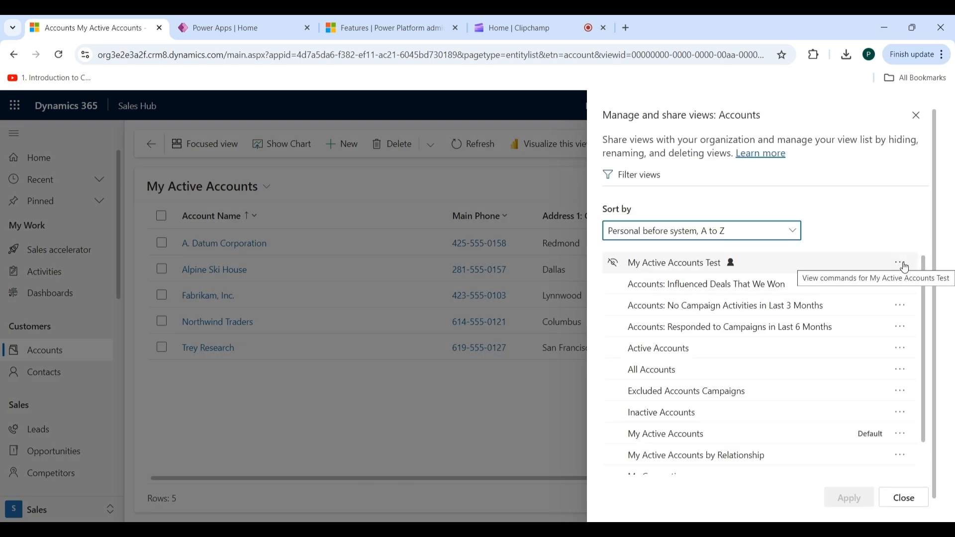
{"action": "left_click", "coordinate": [906, 269]}
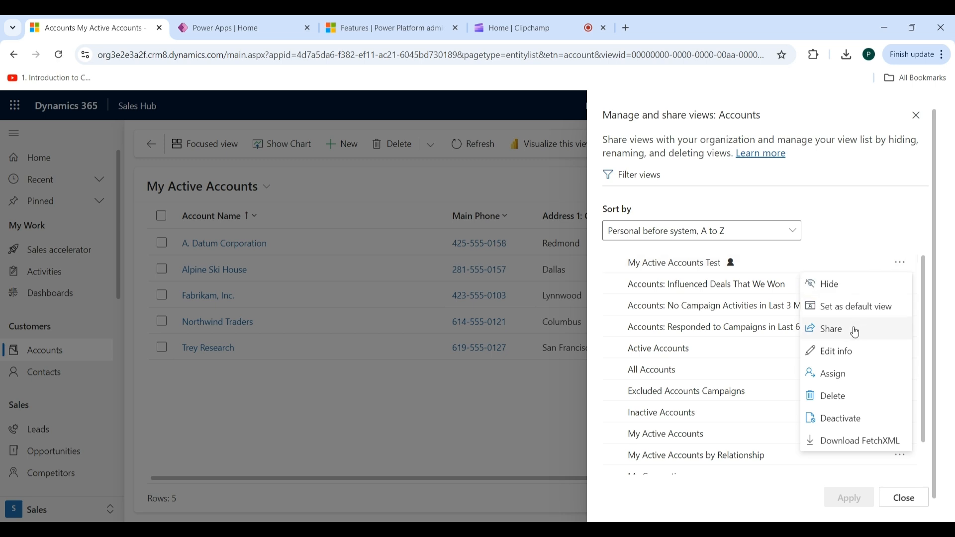
{"action": "left_click", "coordinate": [847, 357]}
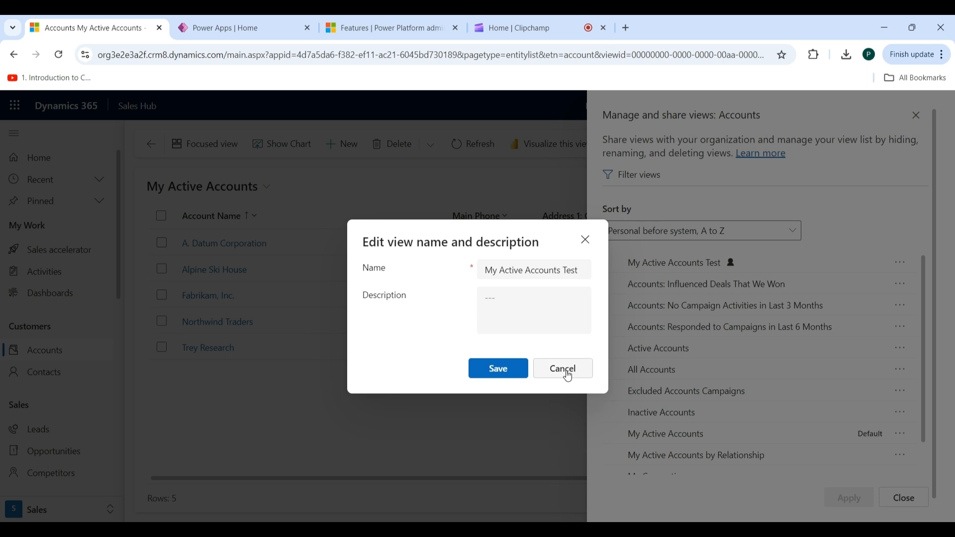
{"action": "left_click", "coordinate": [568, 374]}
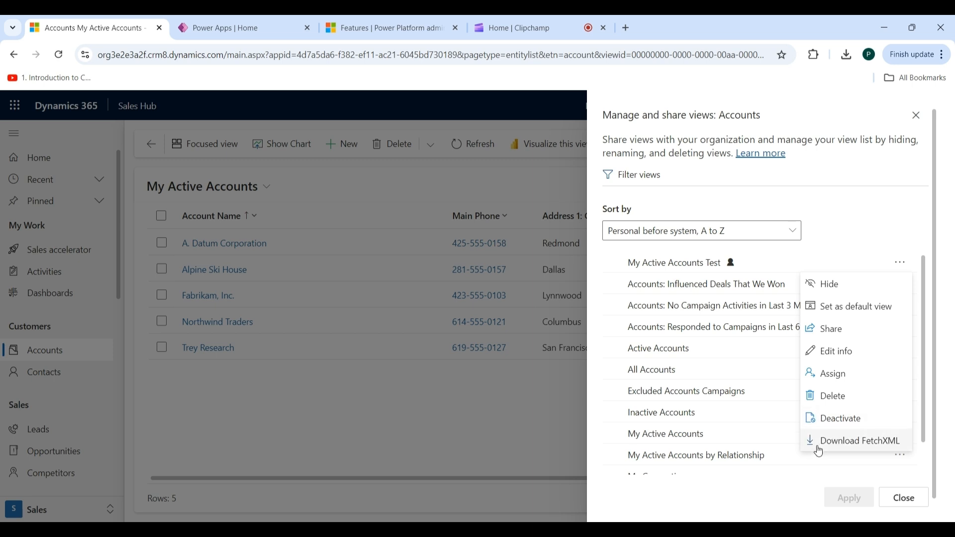
Deactivate the My Active Accounts Test personal view and activate it again.
{"action": "left_click", "coordinate": [848, 422]}
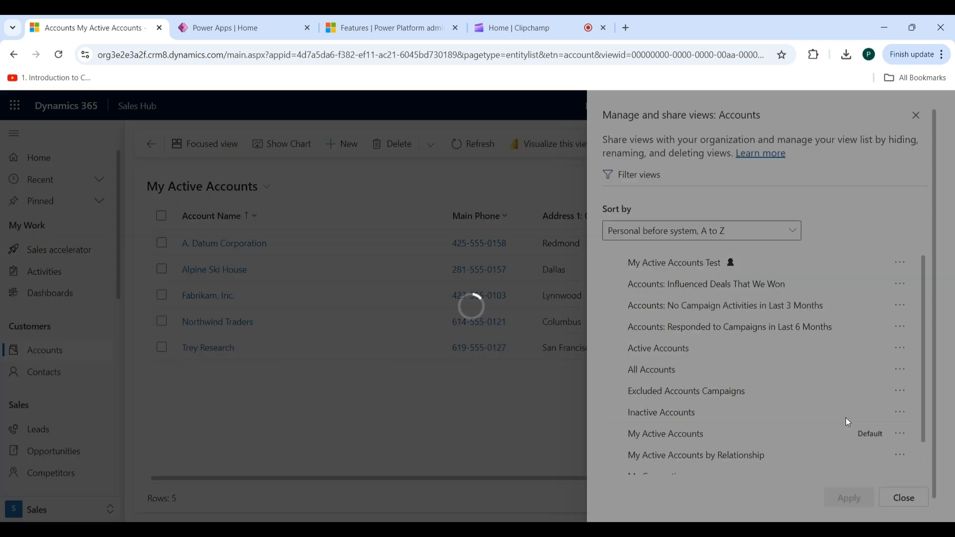
{"action": "left_click", "coordinate": [557, 361]}
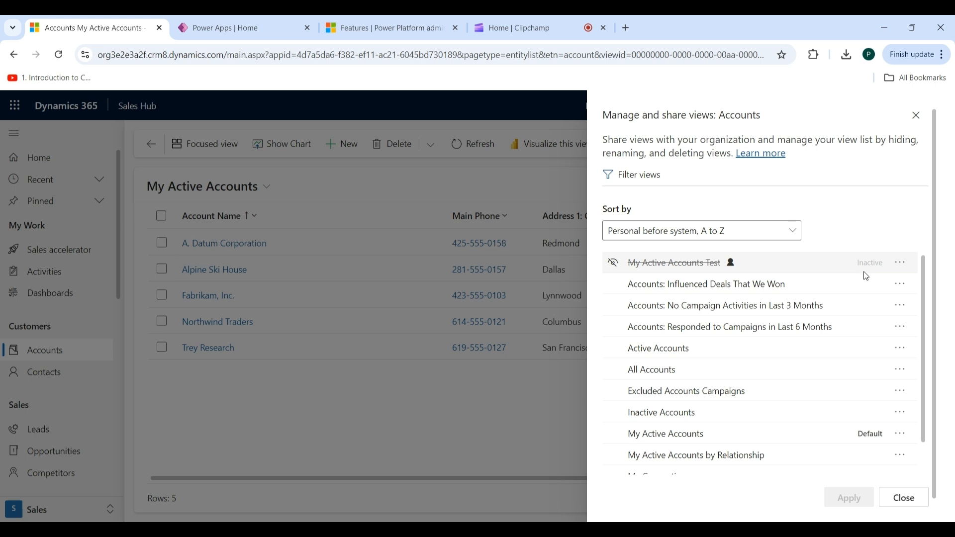
{"action": "left_click", "coordinate": [898, 270]}
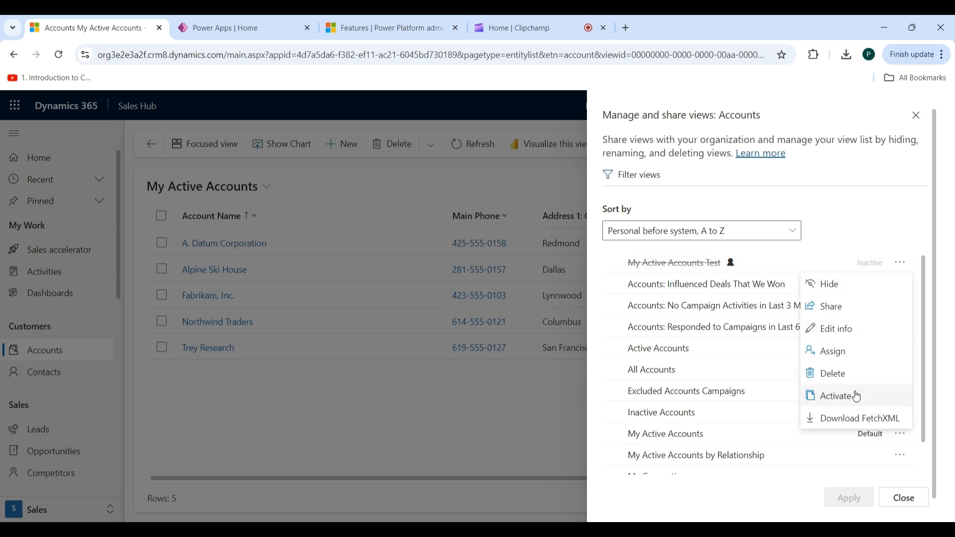
{"action": "left_click", "coordinate": [852, 398]}
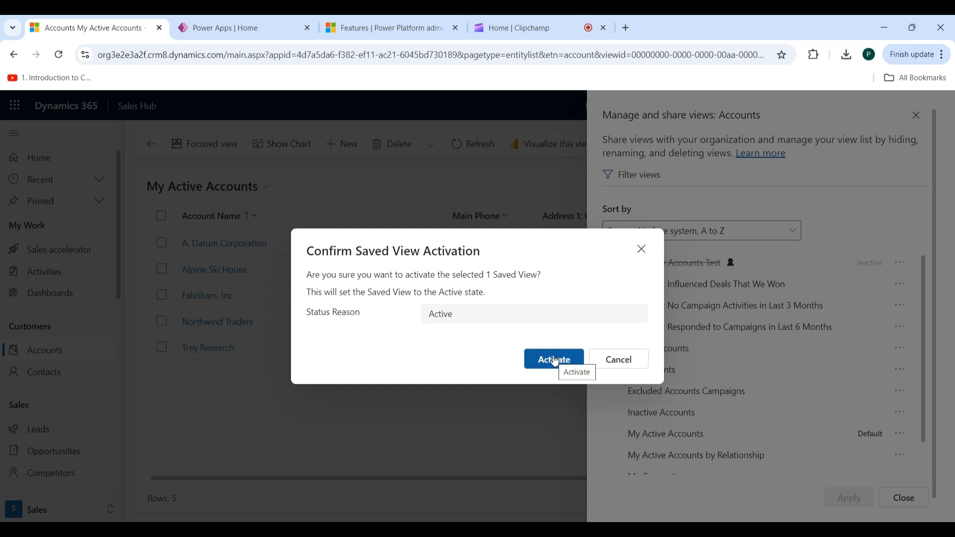
{"action": "left_click", "coordinate": [555, 360]}
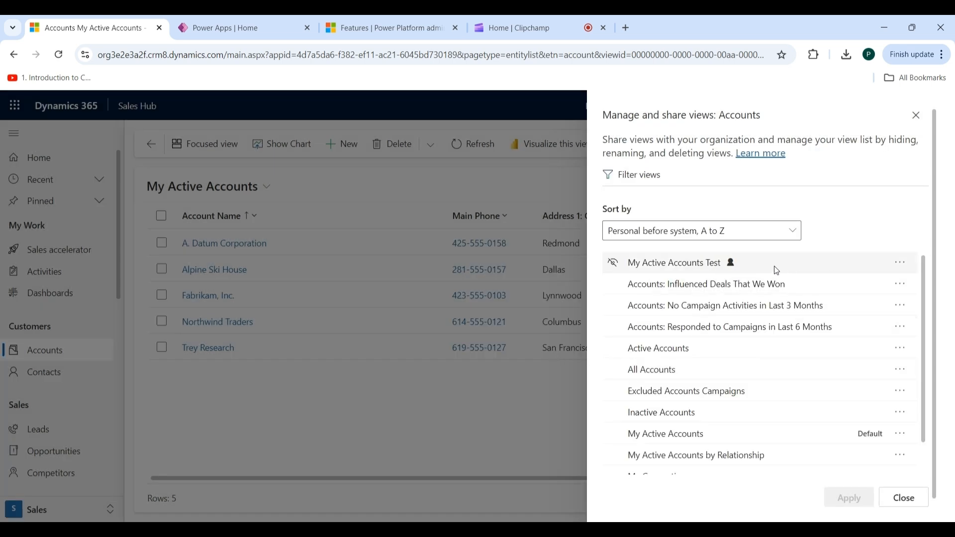
Show the commands available for the system view Accounts: Influenced Deals That We Won.
{"action": "left_click", "coordinate": [901, 287]}
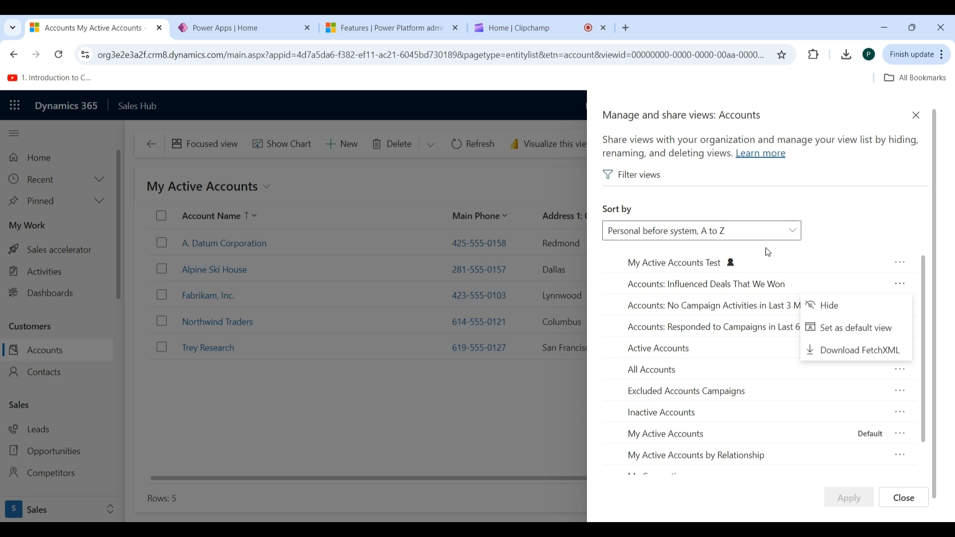
Close the view management settings and switch the accounts list to the My Active Accounts Test view.
{"action": "left_click", "coordinate": [915, 122]}
{"action": "left_click", "coordinate": [915, 122]}
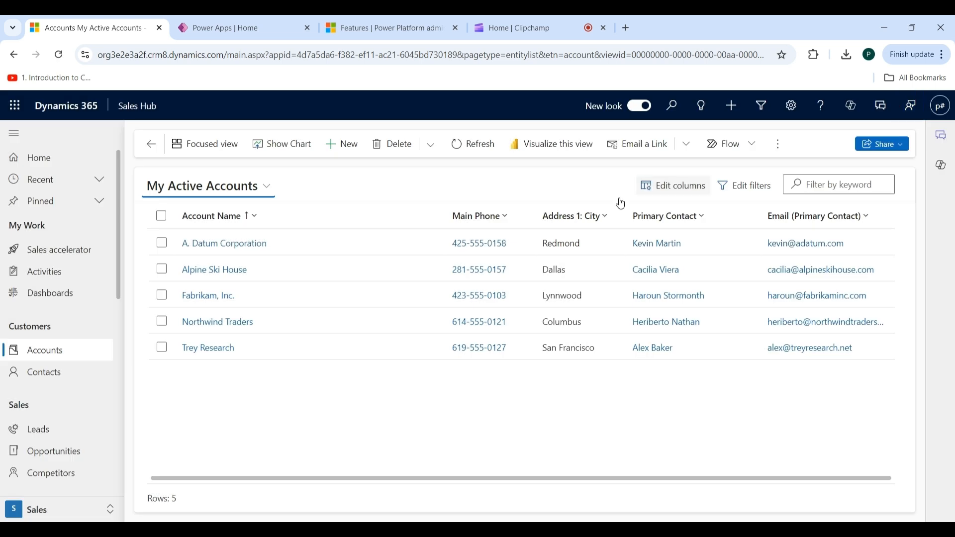
{"action": "left_click", "coordinate": [292, 190]}
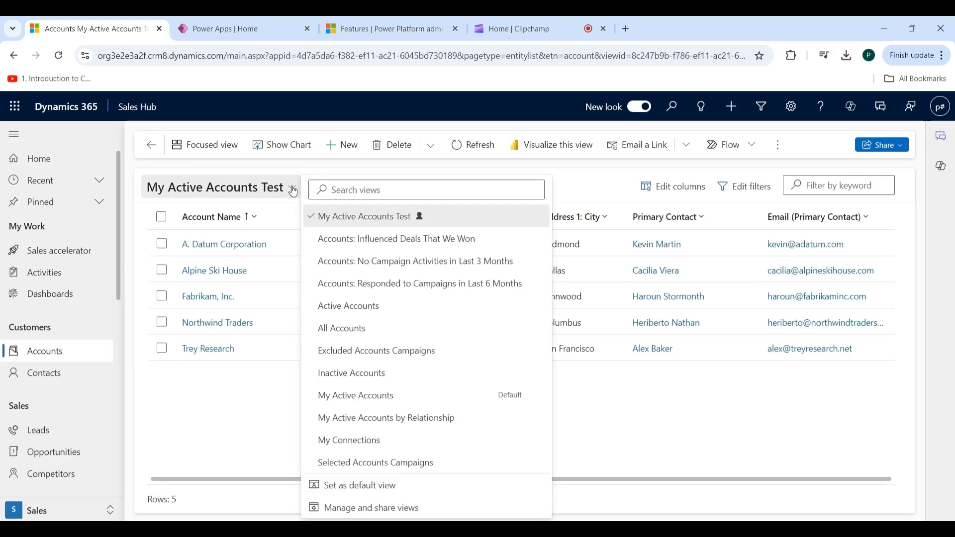
{"action": "left_click", "coordinate": [365, 221]}
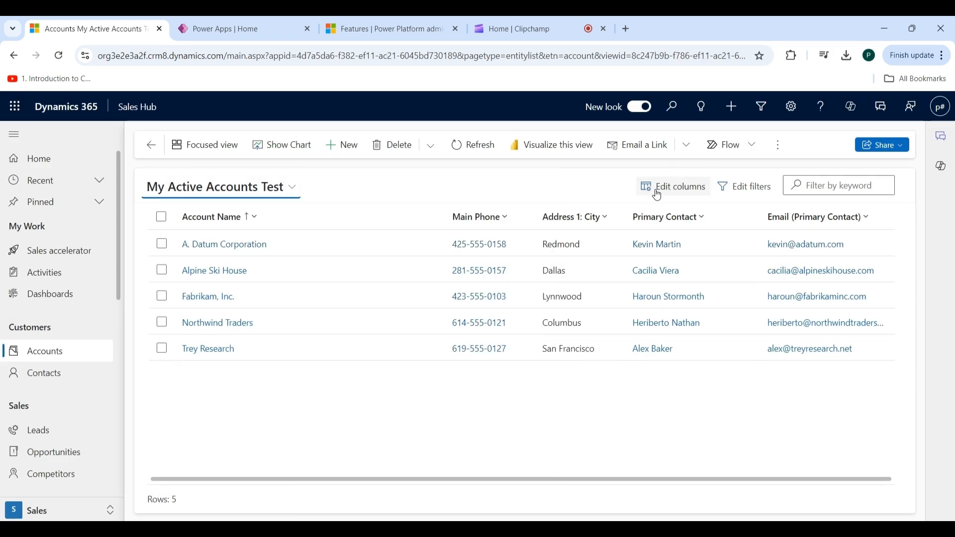
Add a filter condition row to the My Active Accounts Test view with Owner set to Equals current user.
{"action": "left_click", "coordinate": [744, 192]}
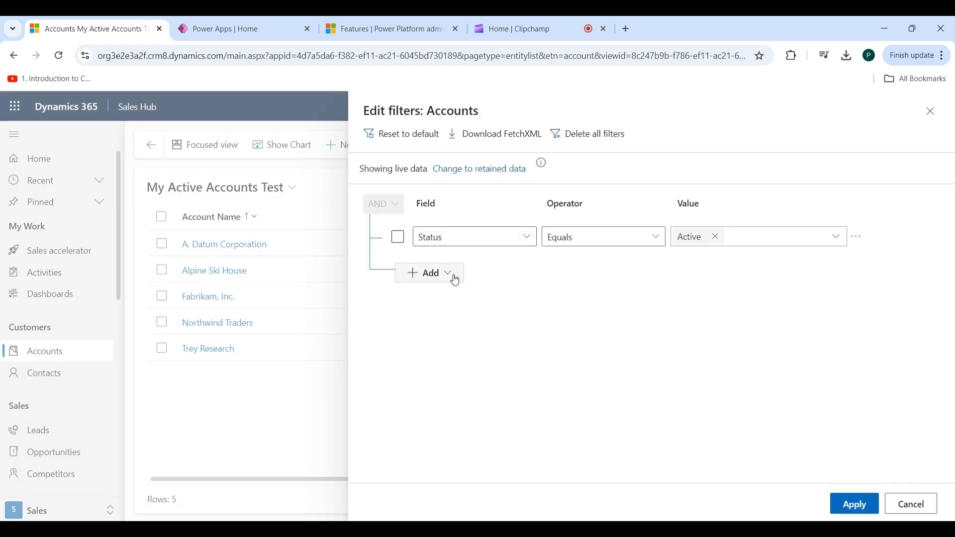
{"action": "left_click", "coordinate": [455, 280]}
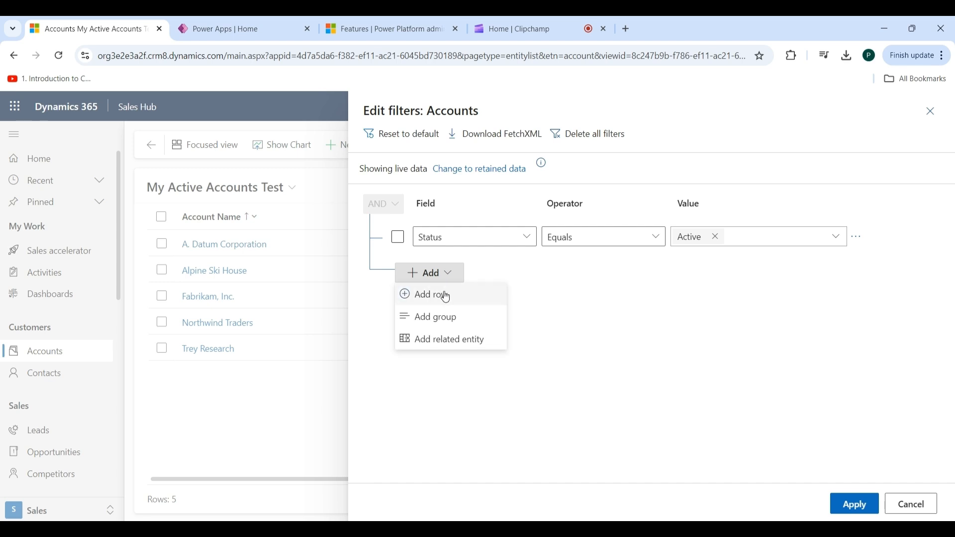
{"action": "left_click", "coordinate": [446, 297]}
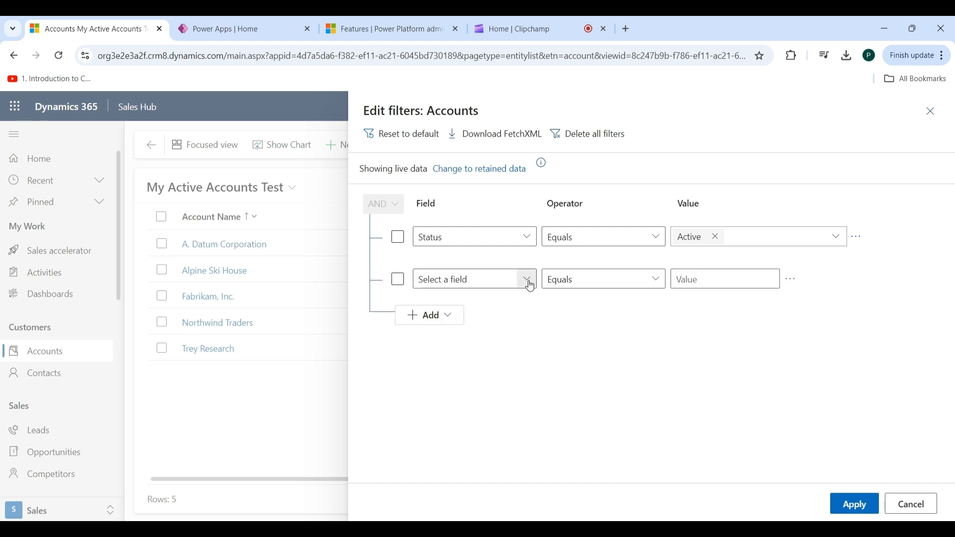
{"action": "left_click", "coordinate": [530, 287]}
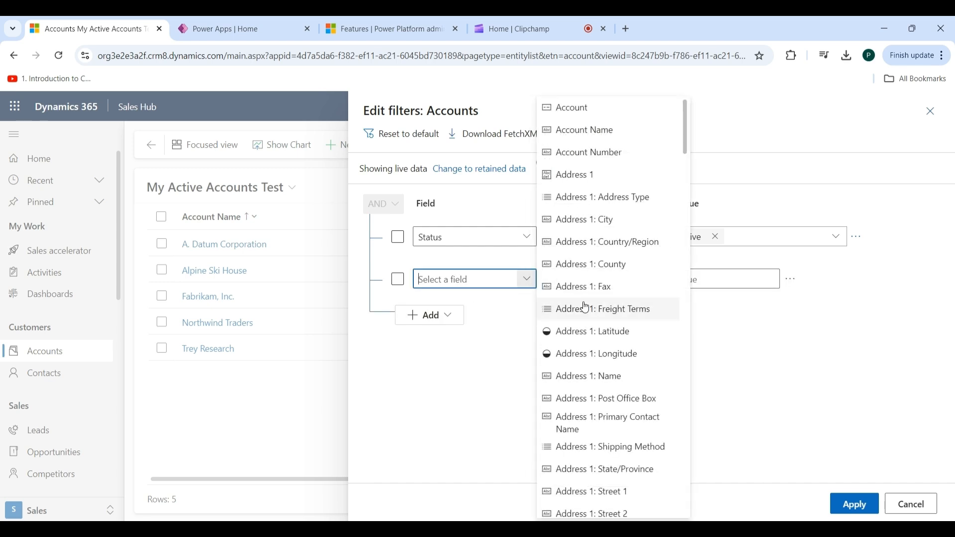
{"action": "type", "text": "Owner"}
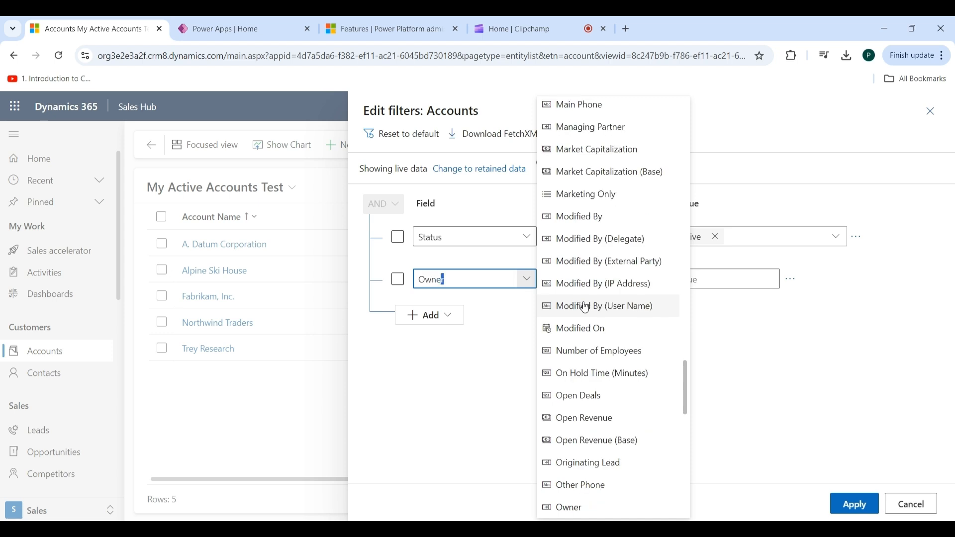
{"action": "left_click", "coordinate": [575, 507]}
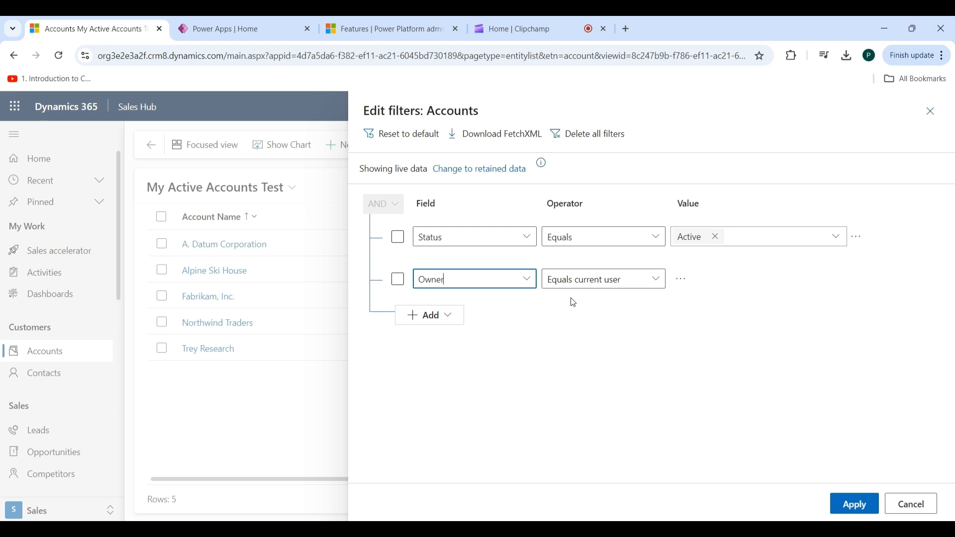
Download the filter's FetchXML, examine the file in Notepad, and return to the account filters.
{"action": "left_click", "coordinate": [484, 139]}
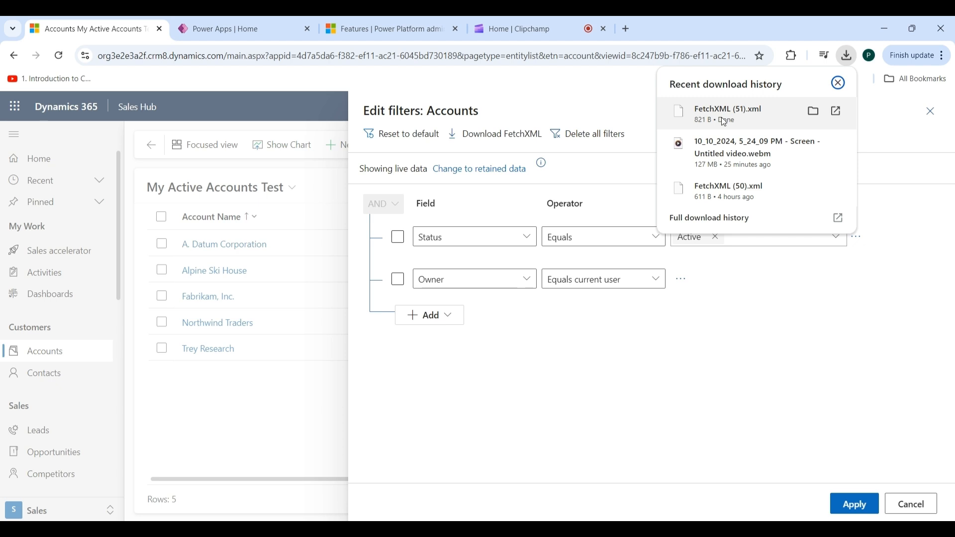
{"action": "left_click", "coordinate": [724, 120]}
{"action": "left_click", "coordinate": [437, 334]}
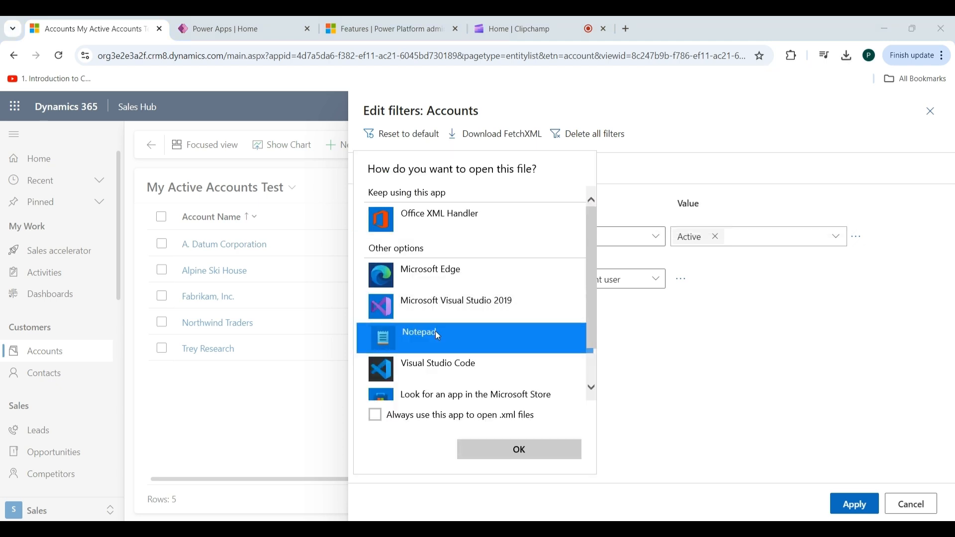
{"action": "double_click", "coordinate": [435, 330]}
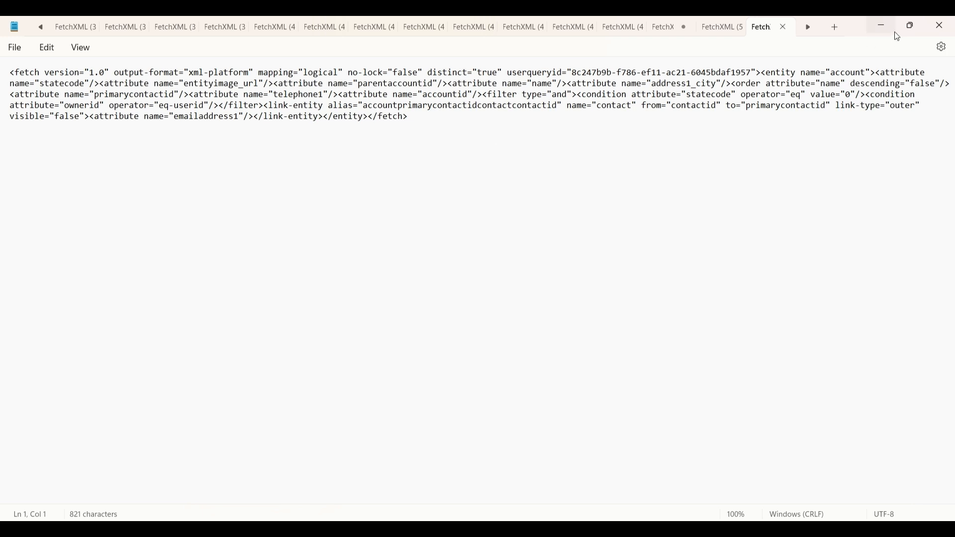
{"action": "left_click", "coordinate": [878, 24]}
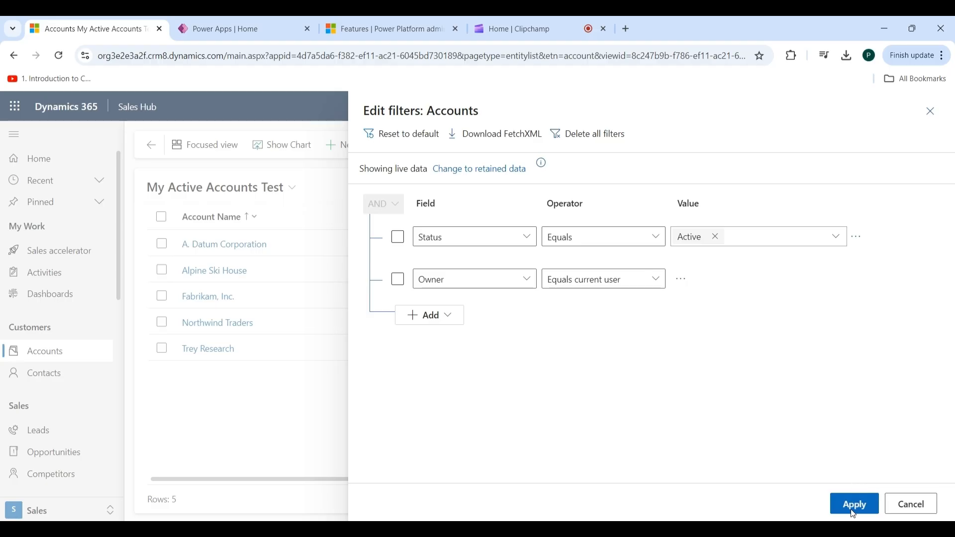
Apply the edited filters to the My Active Accounts Test view and open the list of views.
{"action": "left_click", "coordinate": [855, 504]}
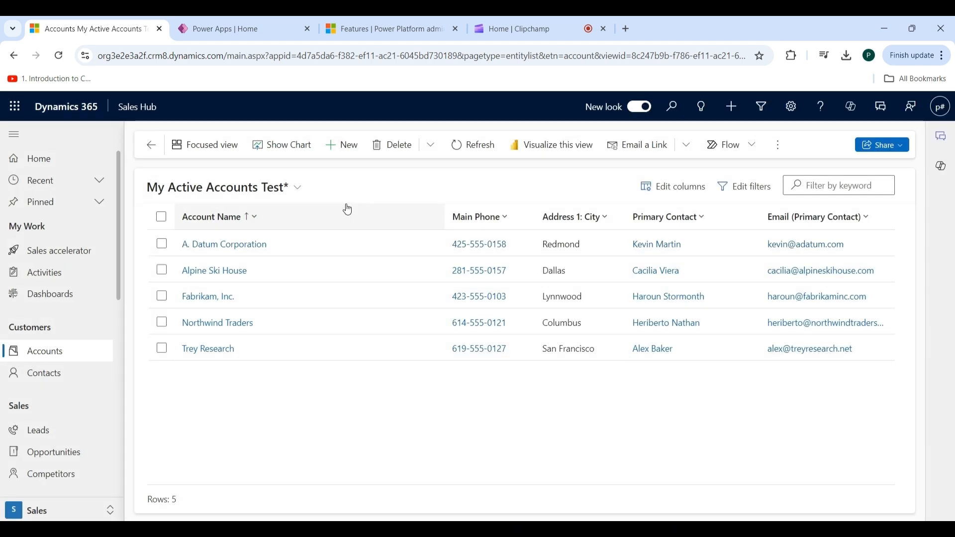
{"action": "left_click", "coordinate": [297, 195]}
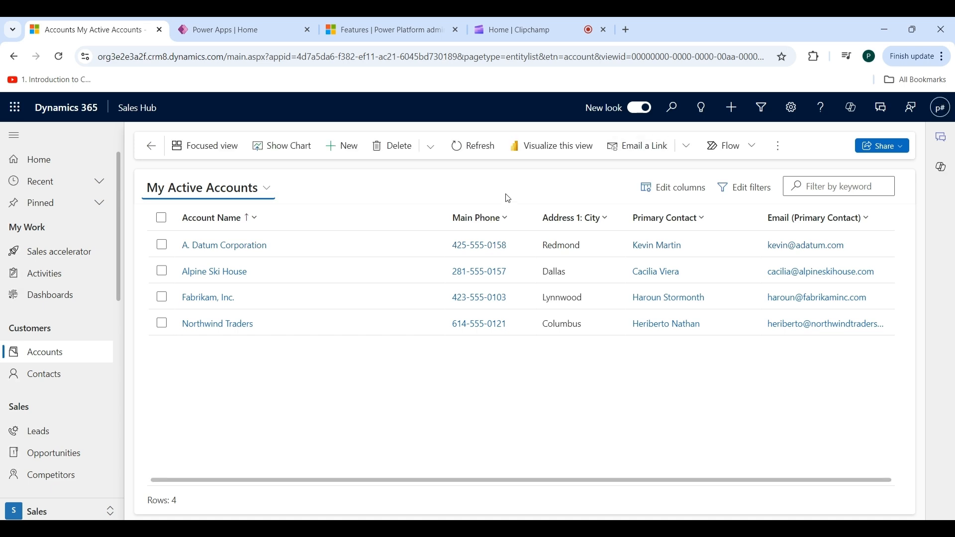
Start an advanced search on the Accounts table and apply it with the Status condition changed to Inactive.
{"action": "left_click", "coordinate": [762, 108]}
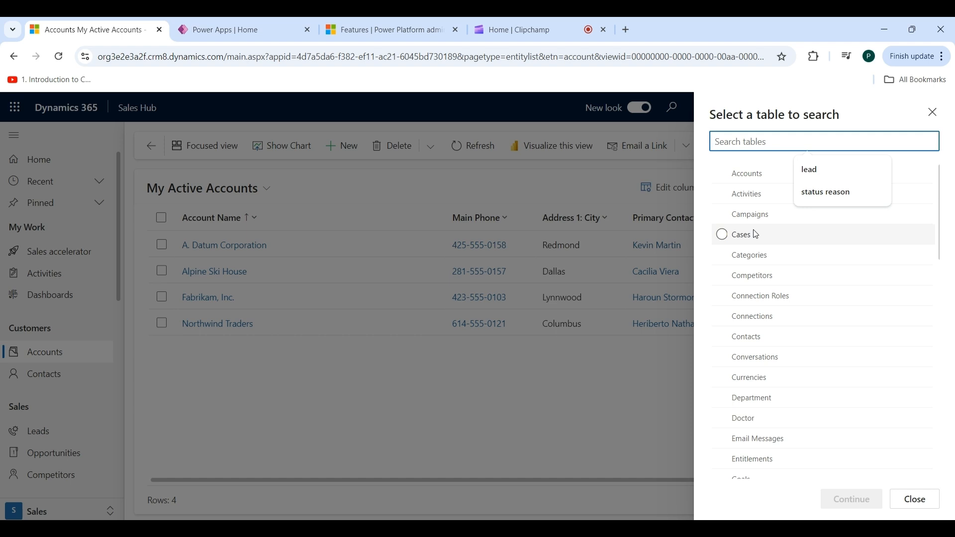
{"action": "left_click", "coordinate": [722, 175]}
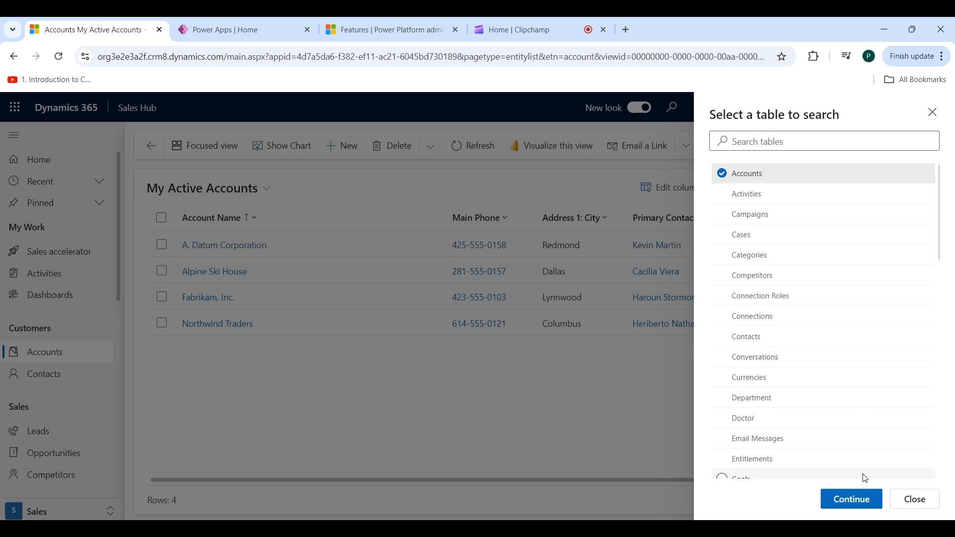
{"action": "left_click", "coordinate": [852, 500]}
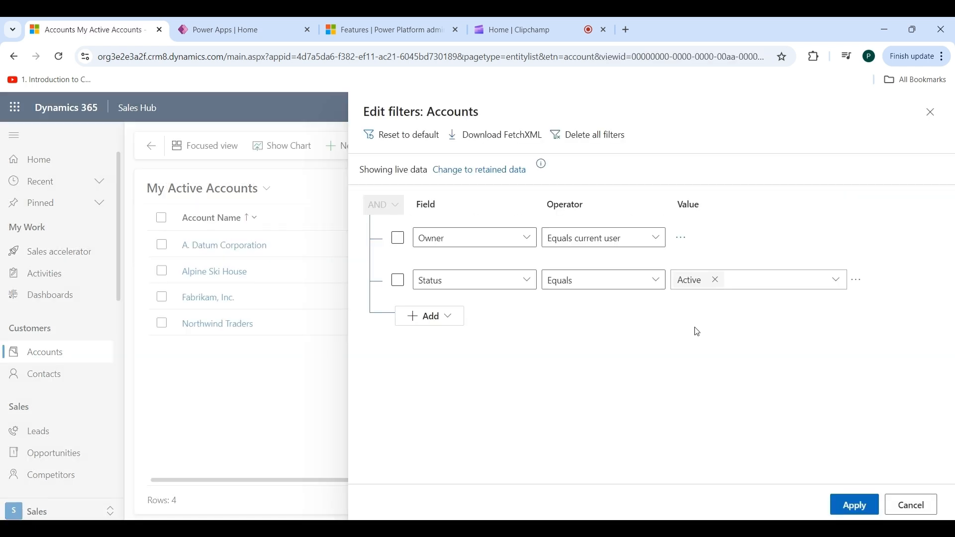
{"action": "left_click", "coordinate": [714, 279]}
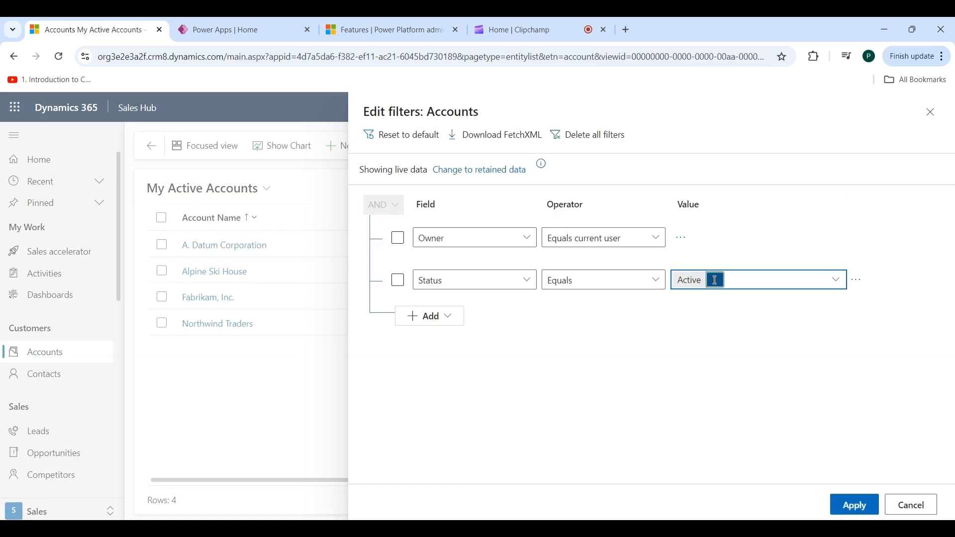
{"action": "left_click", "coordinate": [779, 285]}
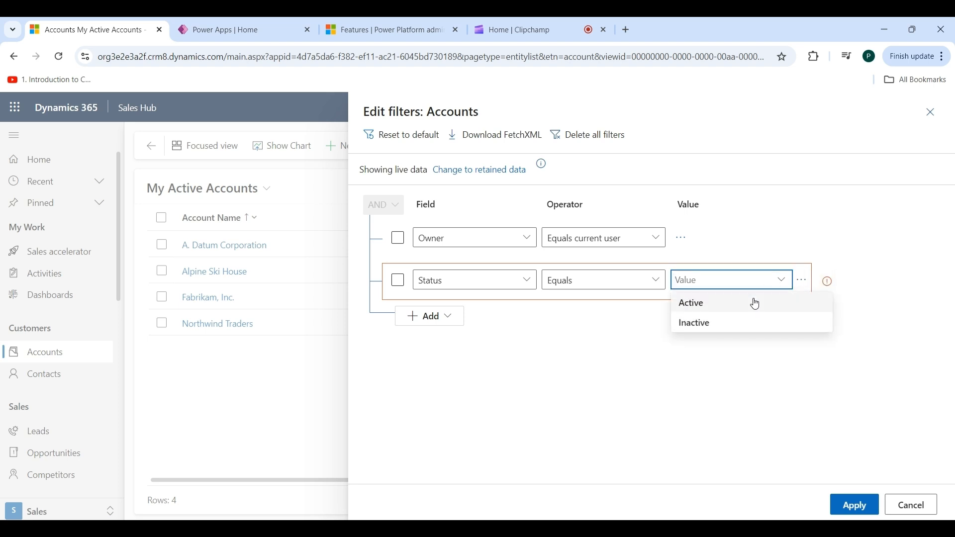
{"action": "left_click", "coordinate": [726, 324]}
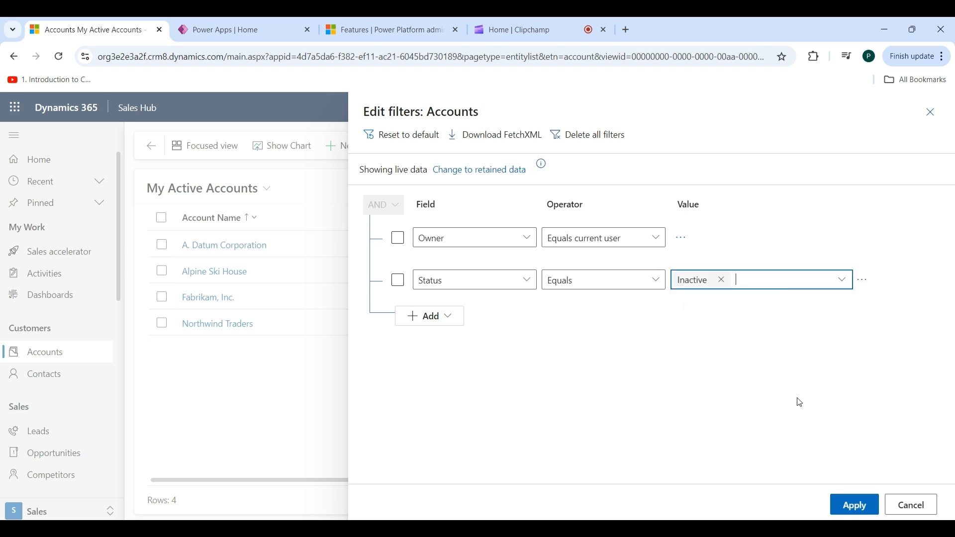
{"action": "left_click", "coordinate": [854, 506]}
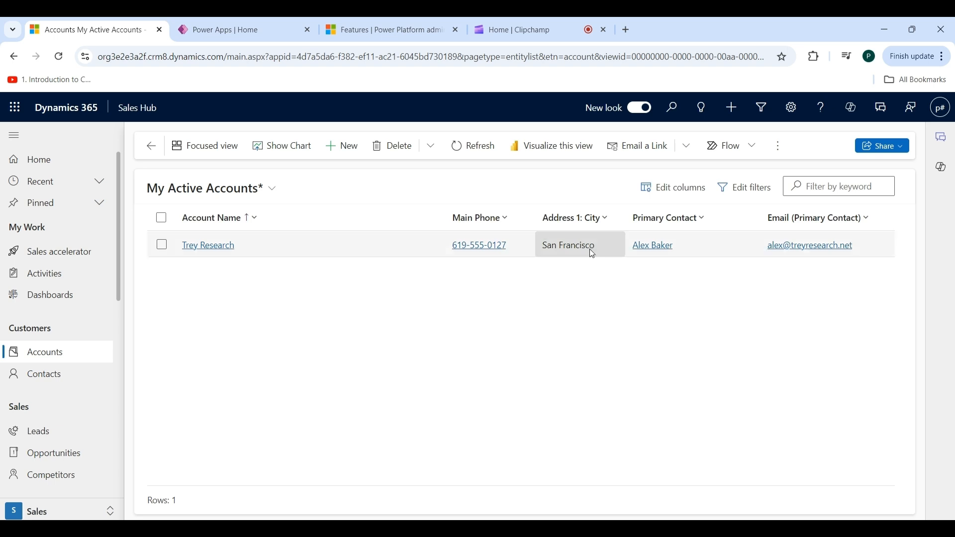
Add the Account Number and Account Rating columns to the accounts view.
{"action": "left_click", "coordinate": [656, 191]}
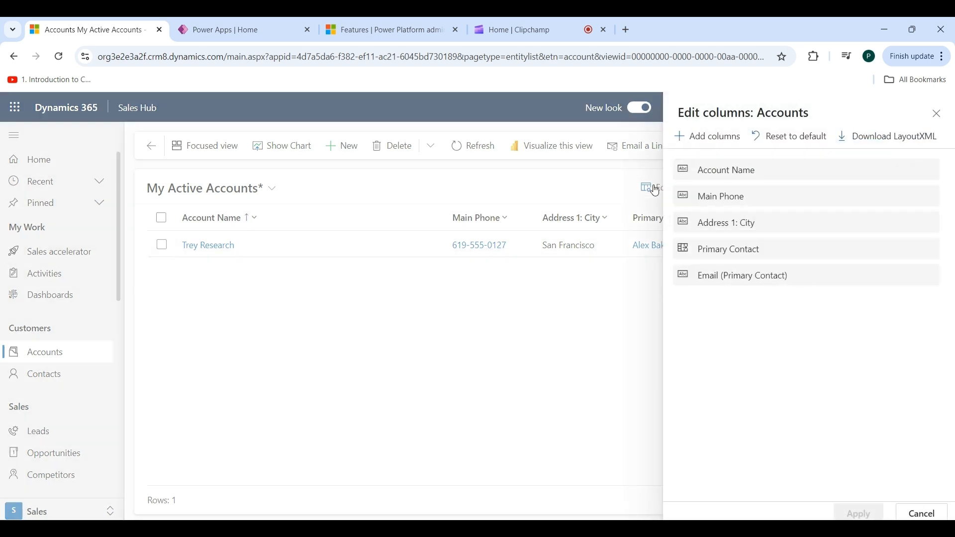
{"action": "left_click", "coordinate": [702, 144]}
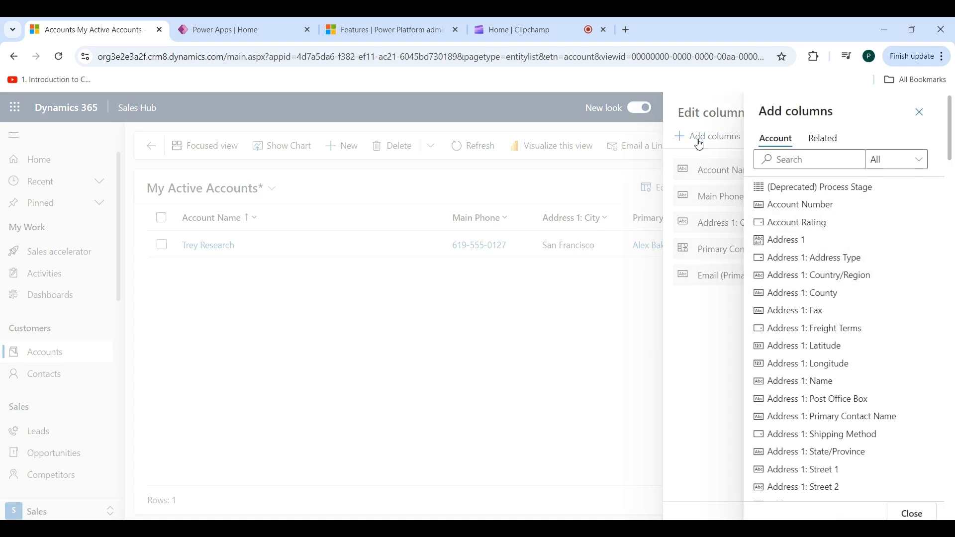
{"action": "left_click", "coordinate": [785, 209]}
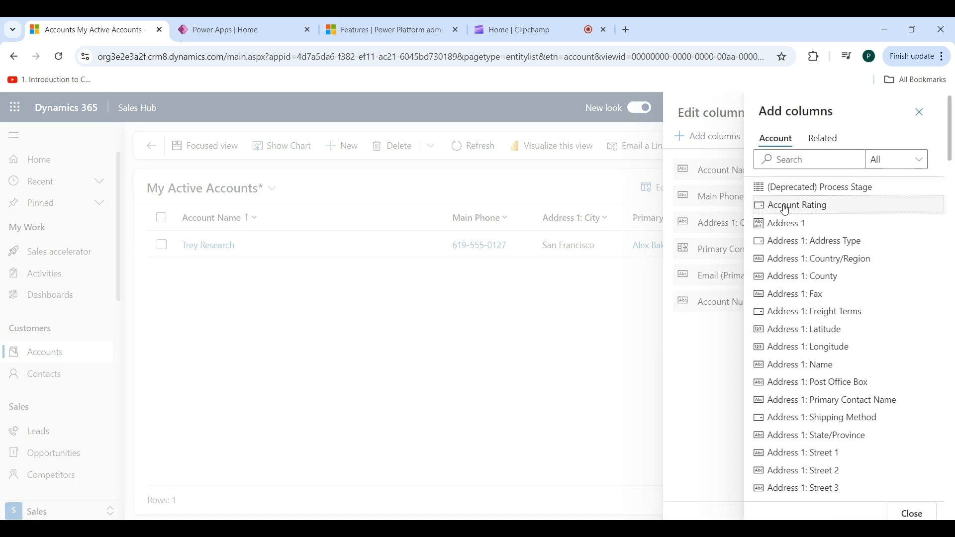
{"action": "left_click", "coordinate": [787, 210]}
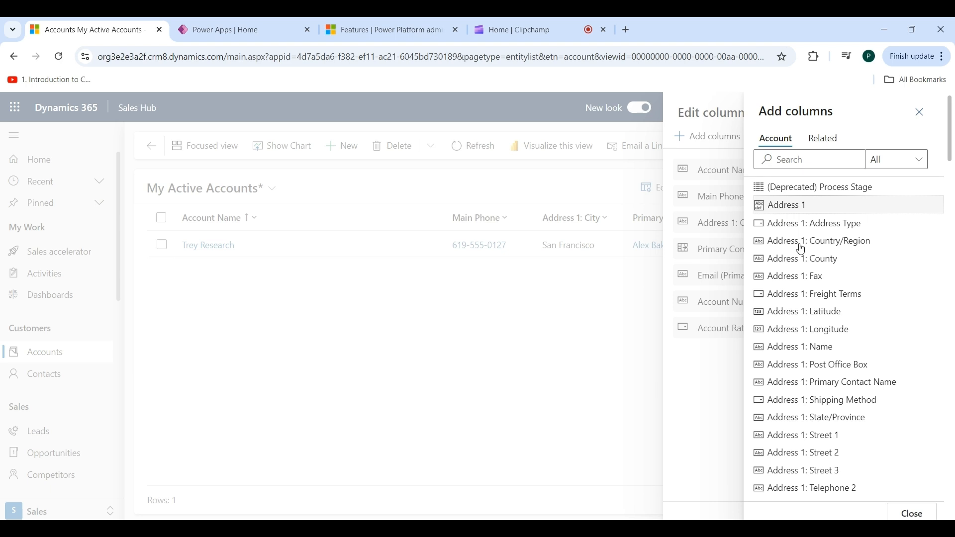
{"action": "left_click", "coordinate": [914, 514]}
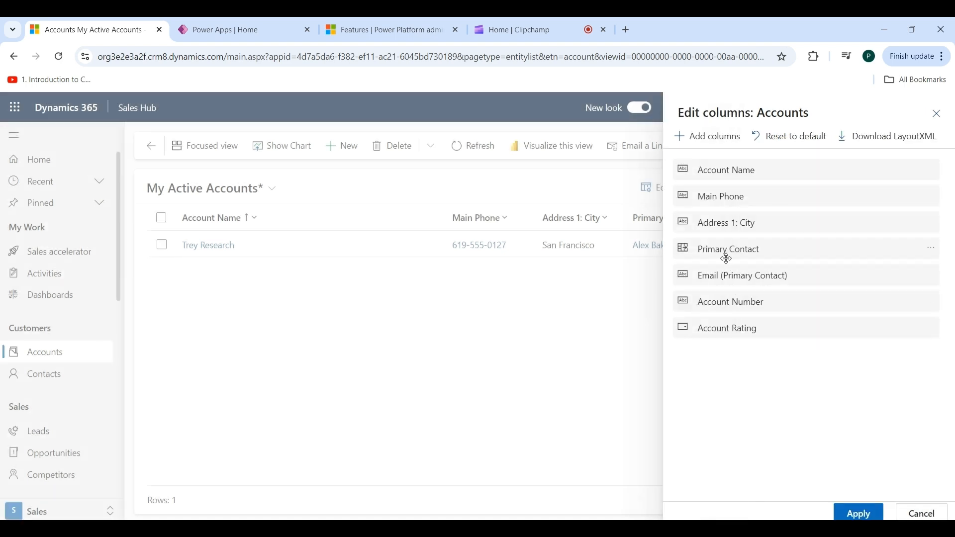
Reorder the columns so Primary Contact precedes Address 1: City and Main Phone precedes Account Name, and apply the layout.
{"action": "left_click_drag", "start_coordinate": [726, 250], "coordinate": [727, 250]}
{"action": "left_click_drag", "start_coordinate": [730, 230], "coordinate": [727, 220]}
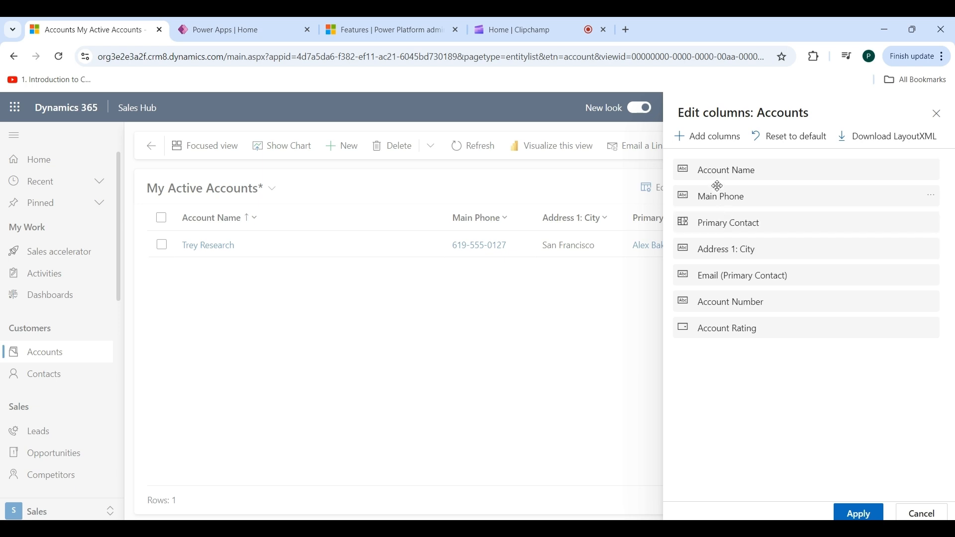
{"action": "left_click_drag", "start_coordinate": [716, 185], "coordinate": [715, 160]}
{"action": "left_click", "coordinate": [859, 515]}
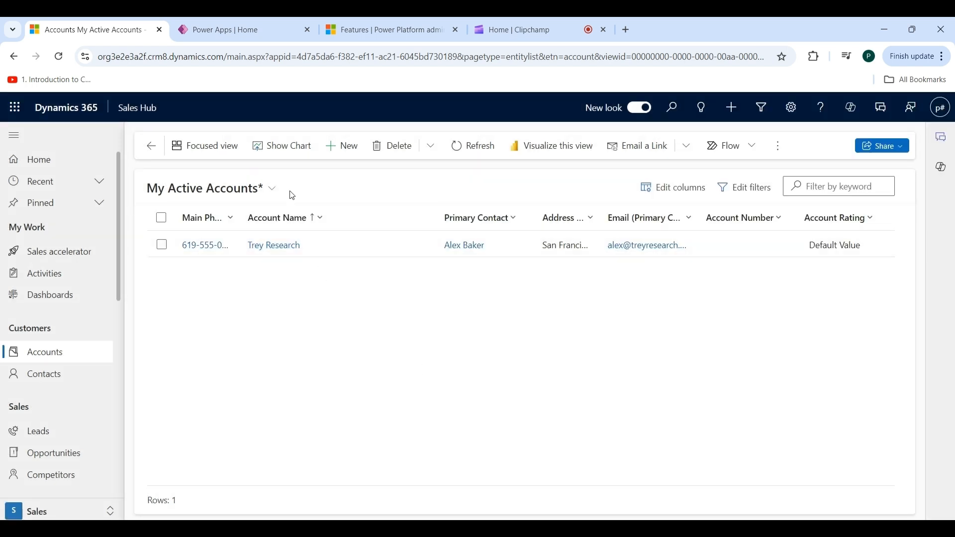
Save the modified view as a new view named My Active Accounts Test 2 and select it among the account views.
{"action": "left_click", "coordinate": [273, 190]}
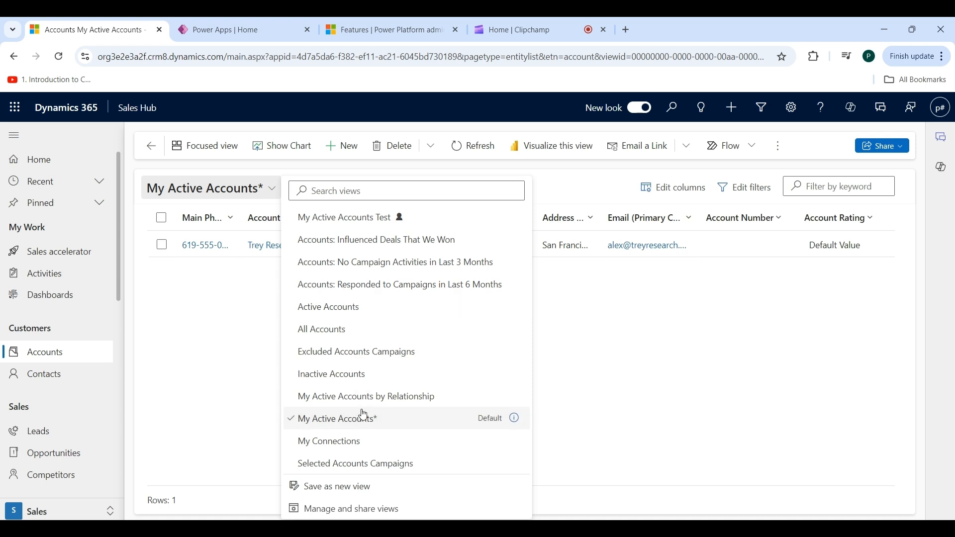
{"action": "left_click", "coordinate": [332, 490]}
{"action": "type", "text": "Te"}
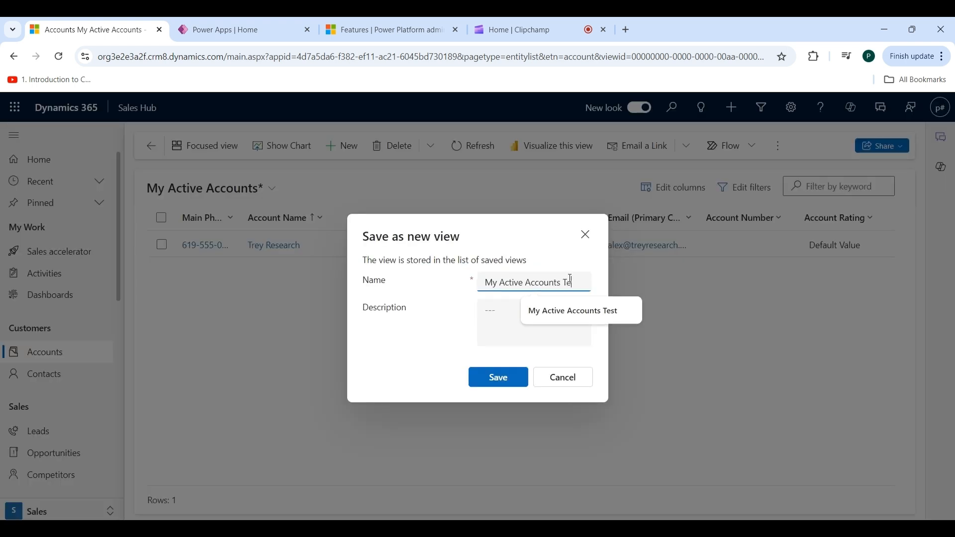
{"action": "type", "text": "st 2"}
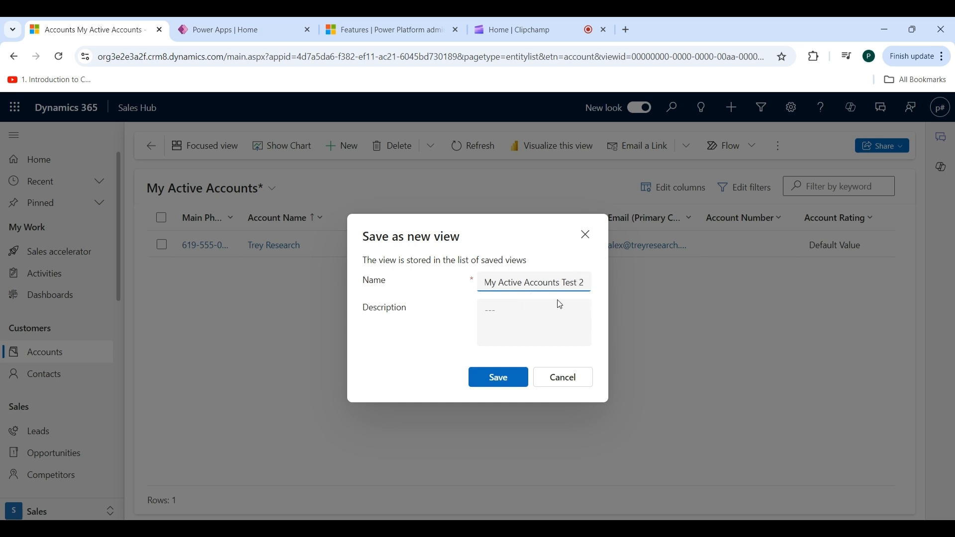
{"action": "left_click", "coordinate": [501, 379]}
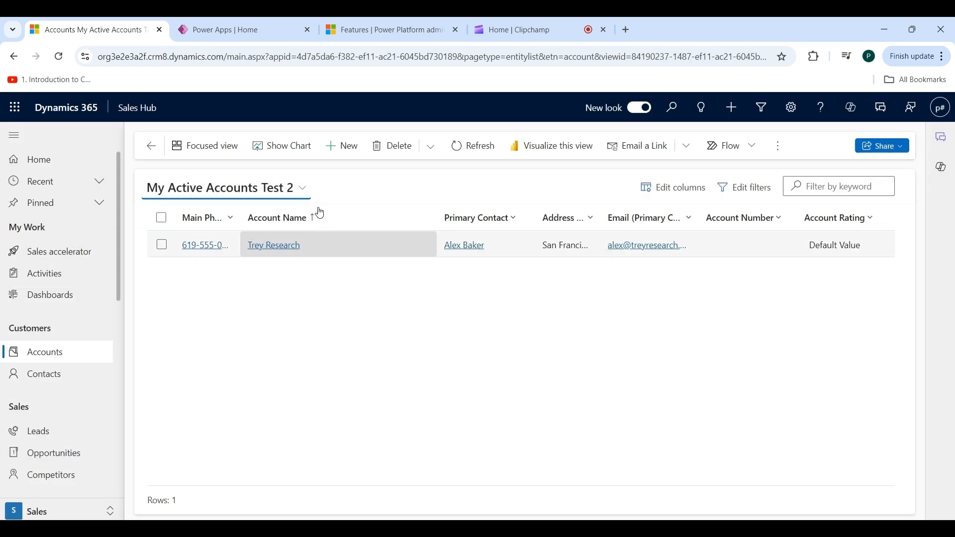
{"action": "left_click", "coordinate": [305, 193]}
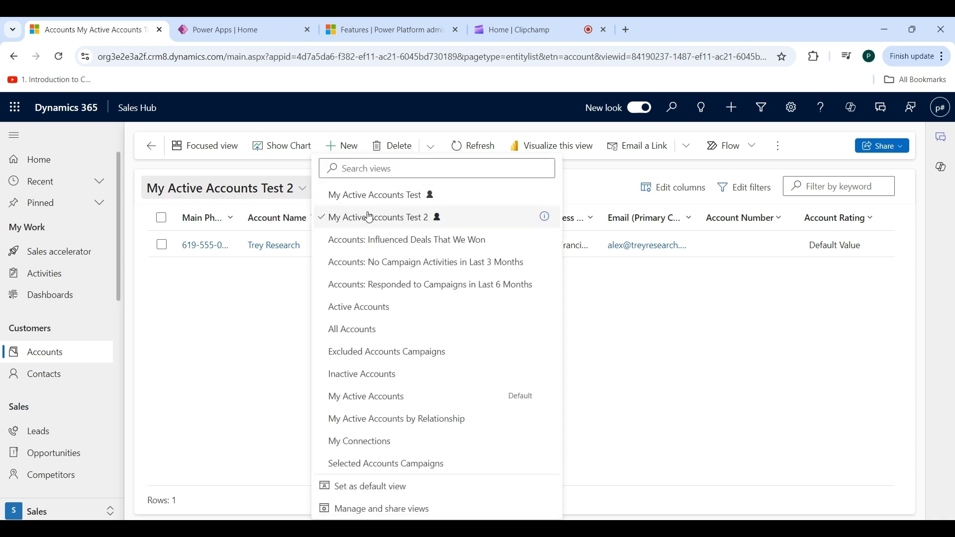
{"action": "left_click", "coordinate": [404, 223]}
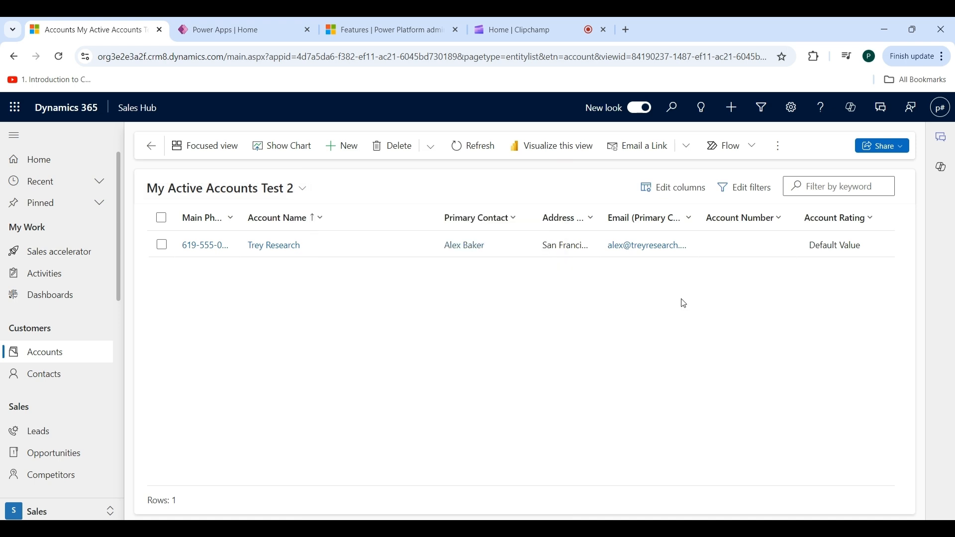